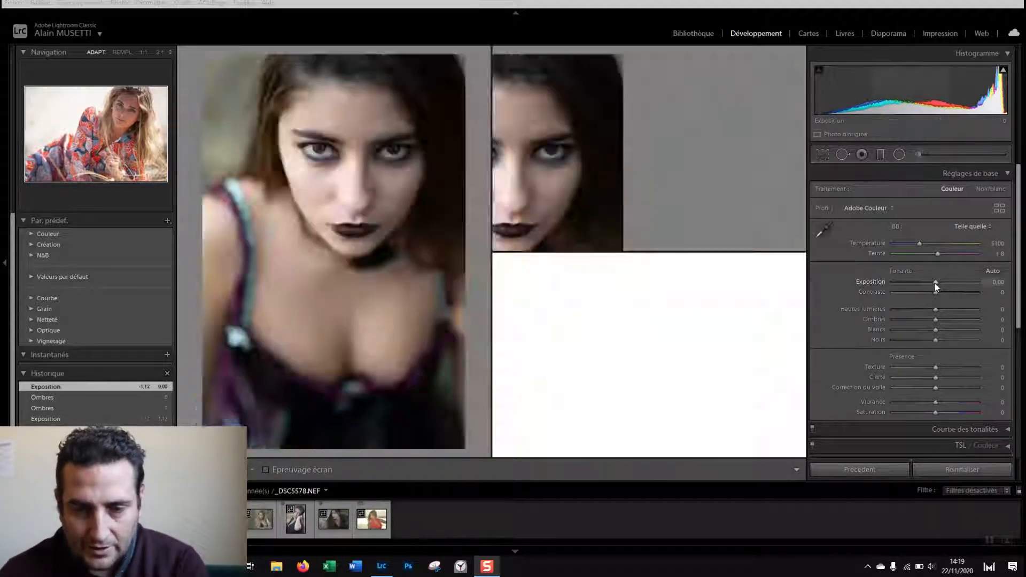
Try the photo's overall exposure at −2.83, and bring it back to −0.03.
{"action": "left_click_drag", "start_coordinate": [935, 282], "coordinate": [911, 283]}
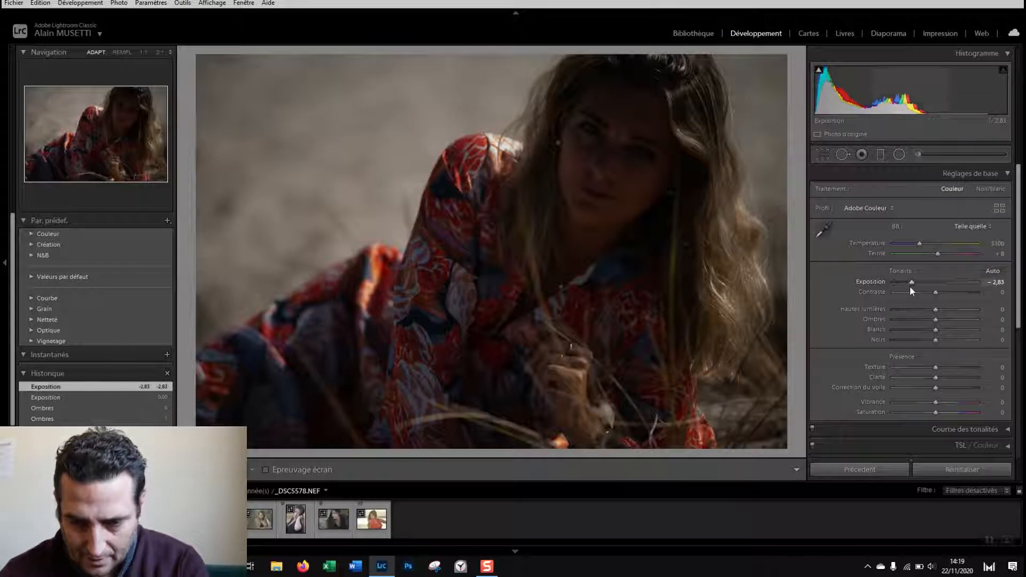
{"action": "left_click_drag", "start_coordinate": [912, 283], "coordinate": [934, 282]}
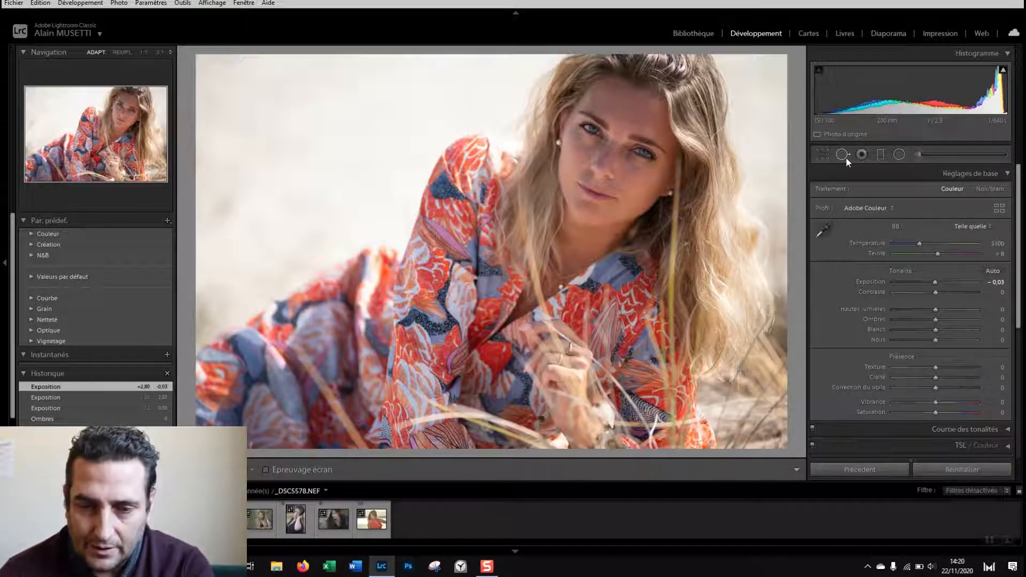
Draw a radial filter on the woman's face, then move and widen it to cover her head and upper body.
{"action": "left_click", "coordinate": [899, 155]}
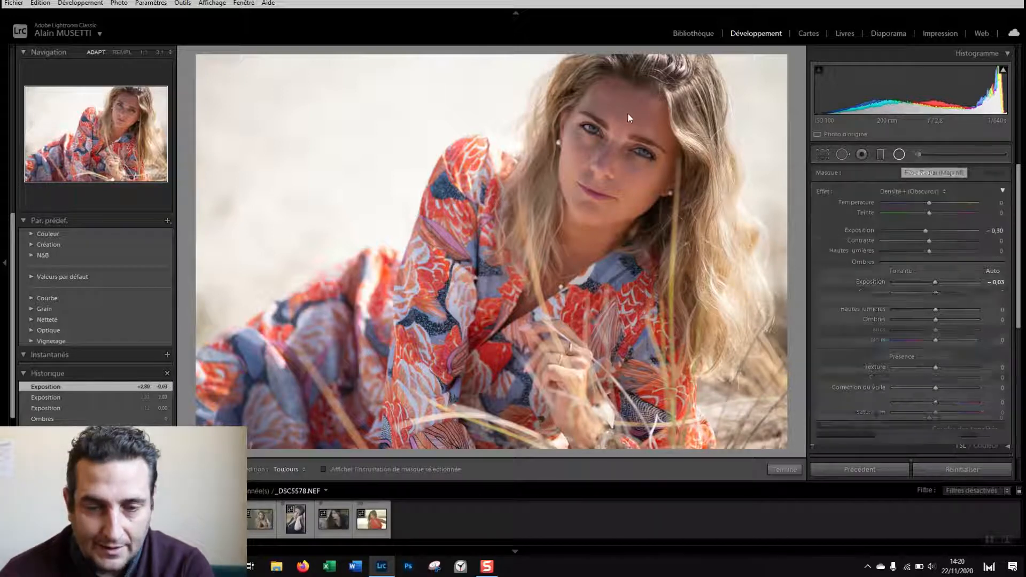
{"action": "left_click_drag", "start_coordinate": [627, 113], "coordinate": [535, 283]}
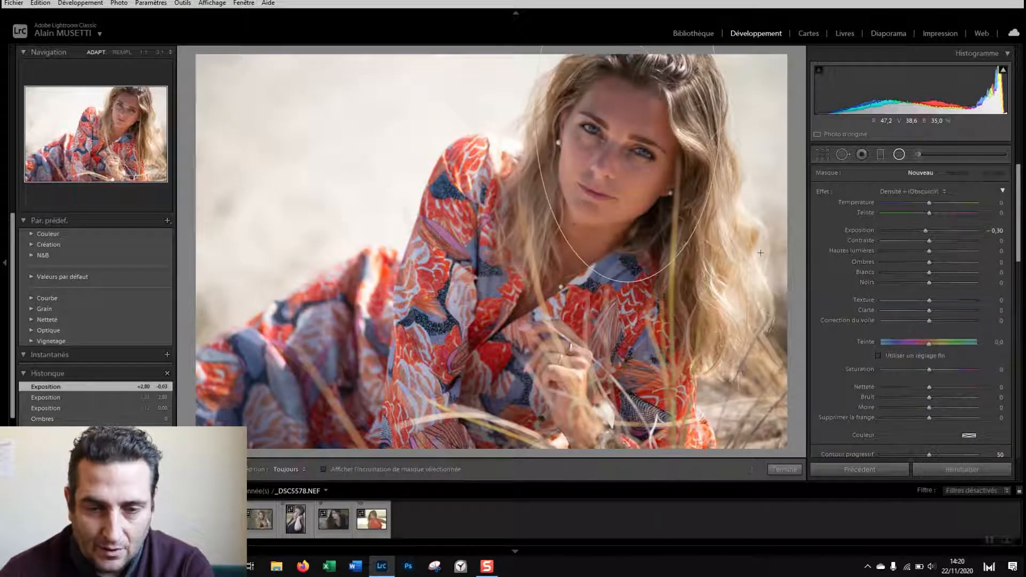
{"action": "left_click_drag", "start_coordinate": [695, 236], "coordinate": [643, 270]}
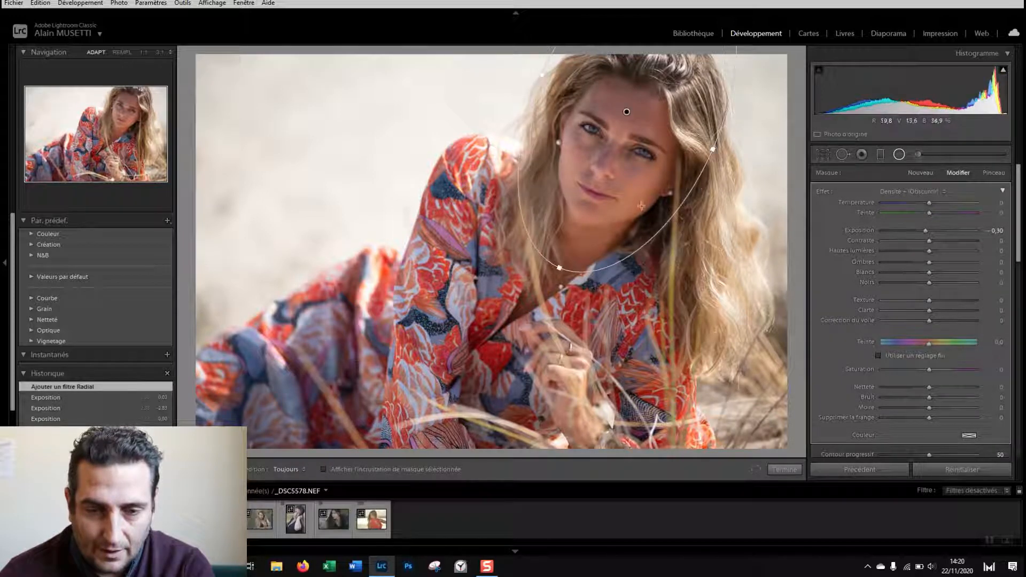
{"action": "left_click_drag", "start_coordinate": [625, 112], "coordinate": [580, 228]}
{"action": "left_click_drag", "start_coordinate": [512, 384], "coordinate": [502, 407]}
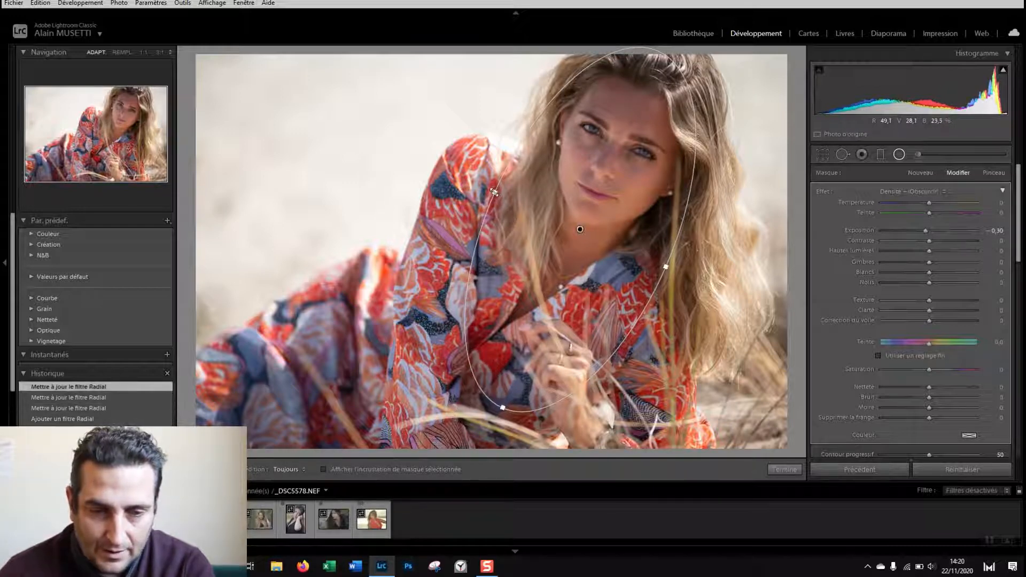
{"action": "left_click_drag", "start_coordinate": [494, 191], "coordinate": [454, 184]}
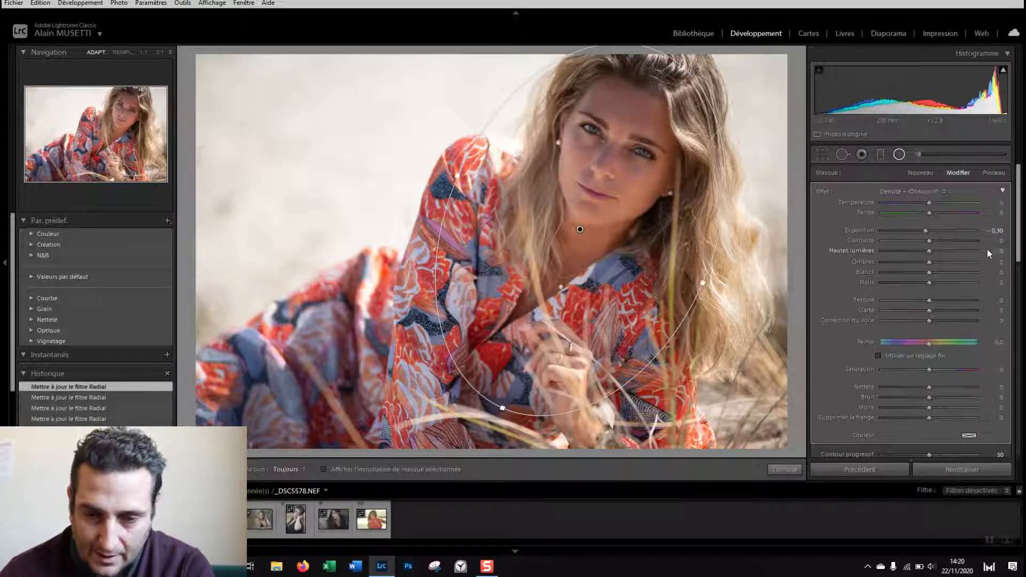
Set the radial filter's exposure to 0.36 and invert its mask.
{"action": "left_click_drag", "start_coordinate": [925, 230], "coordinate": [934, 230]}
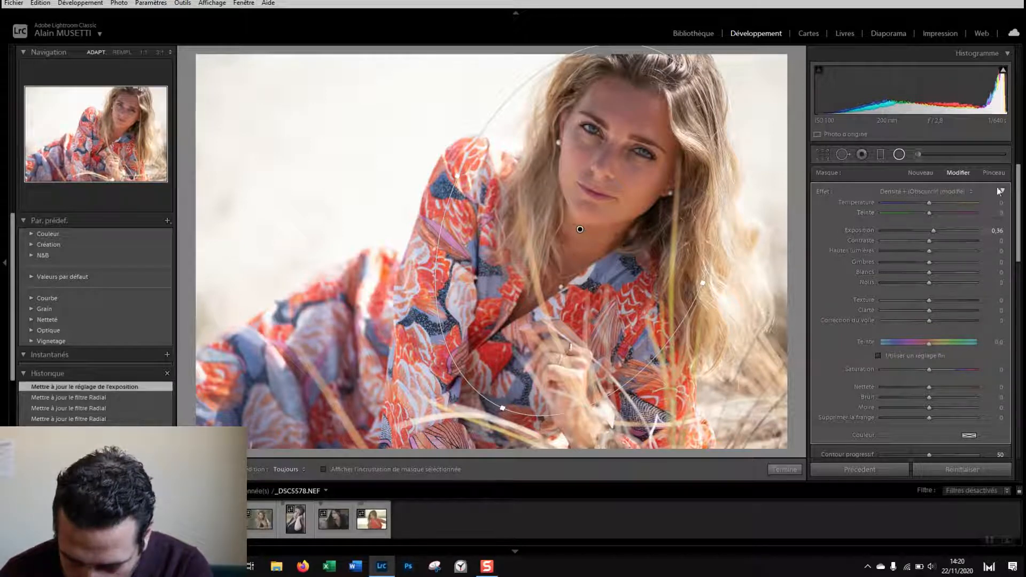
{"action": "scroll", "coordinate": [908, 406], "scroll_direction": "down", "scroll_amount": 2}
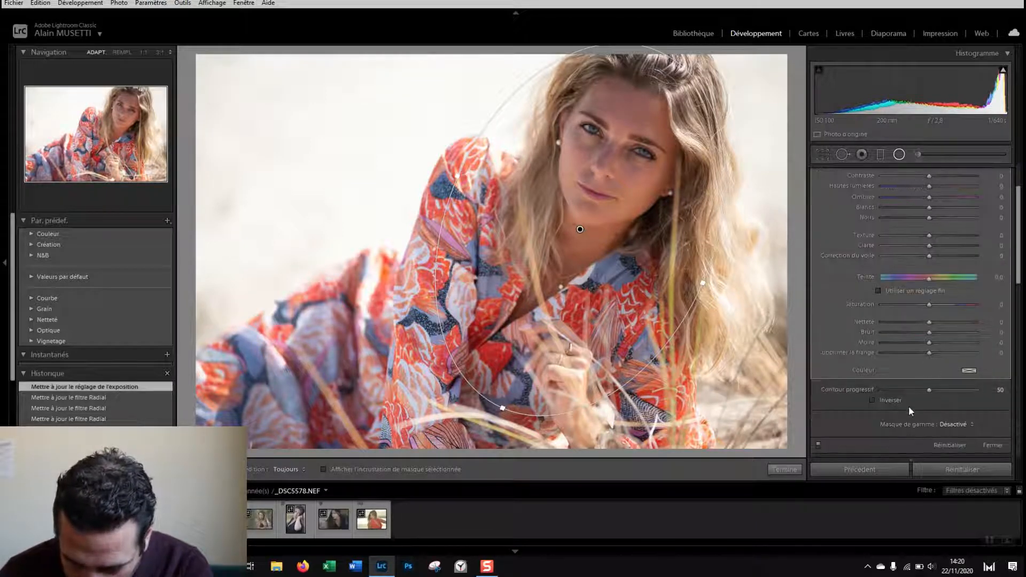
{"action": "left_click", "coordinate": [871, 400]}
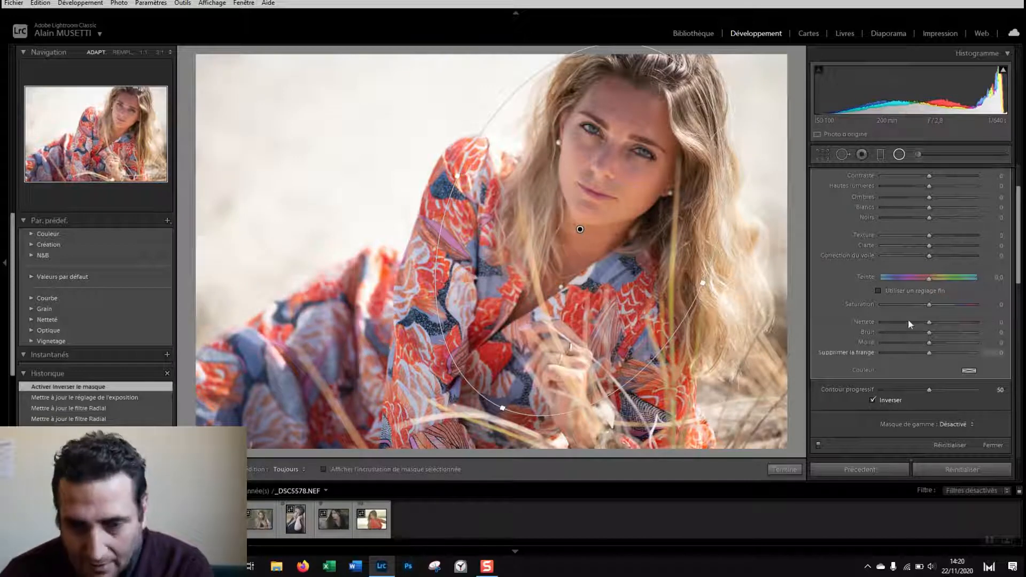
Move the radial filter's centre up to just below the mouth and set its exposure to 0.86.
{"action": "left_click_drag", "start_coordinate": [580, 230], "coordinate": [597, 201]}
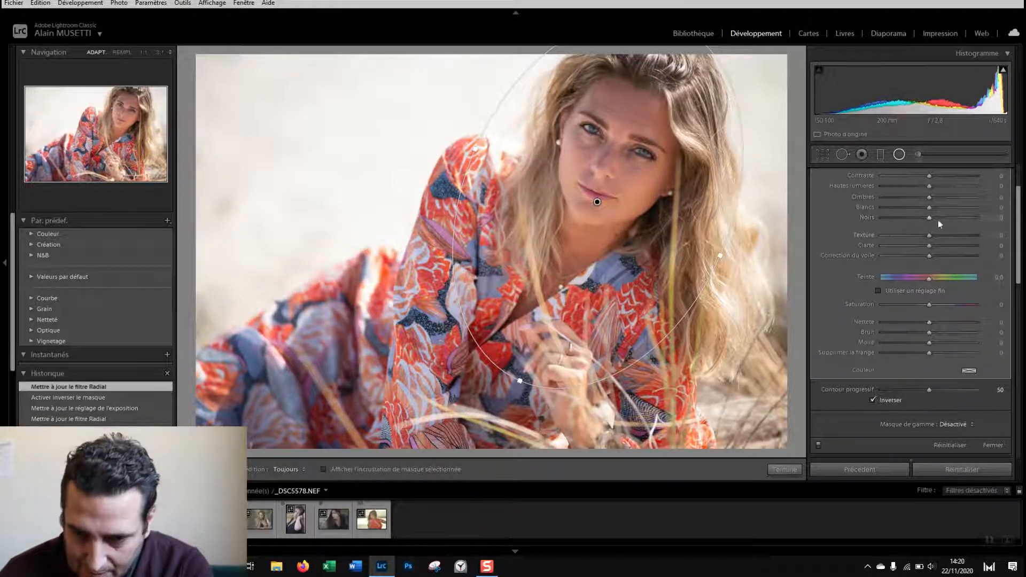
{"action": "scroll", "coordinate": [950, 256], "scroll_direction": "up", "scroll_amount": 3}
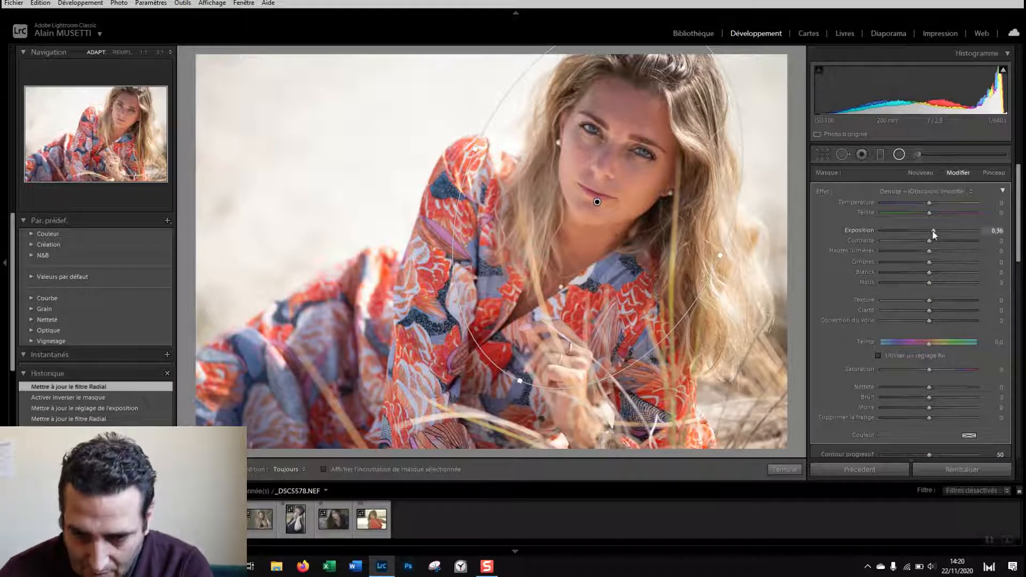
{"action": "left_click_drag", "start_coordinate": [932, 230], "coordinate": [937, 229]}
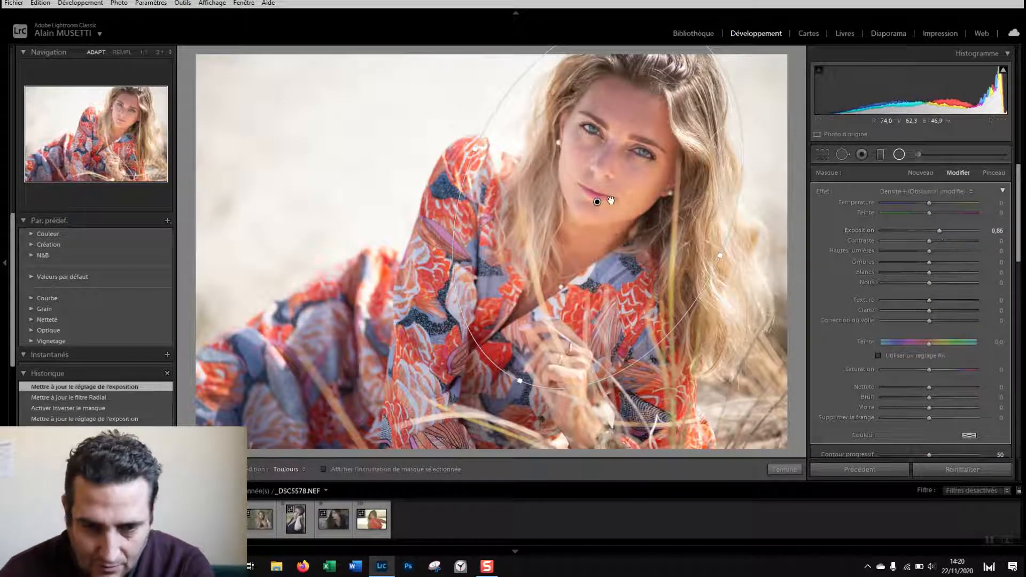
Recentre the radial filter on the forehead between the eyes, finish it, and set the photo's overall exposure to −0.16.
{"action": "left_click_drag", "start_coordinate": [597, 201], "coordinate": [621, 160]}
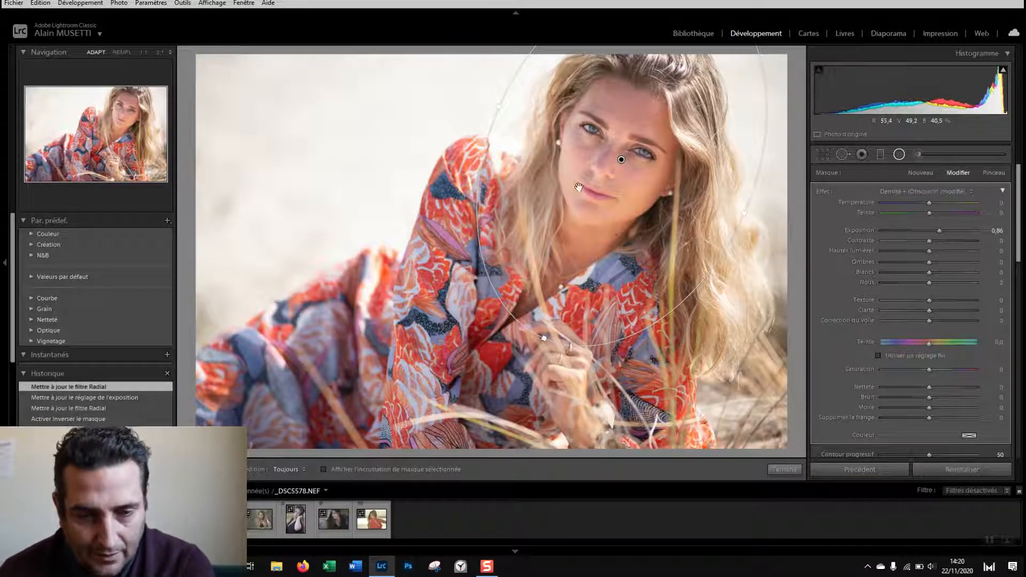
{"action": "left_click_drag", "start_coordinate": [621, 159], "coordinate": [625, 133]}
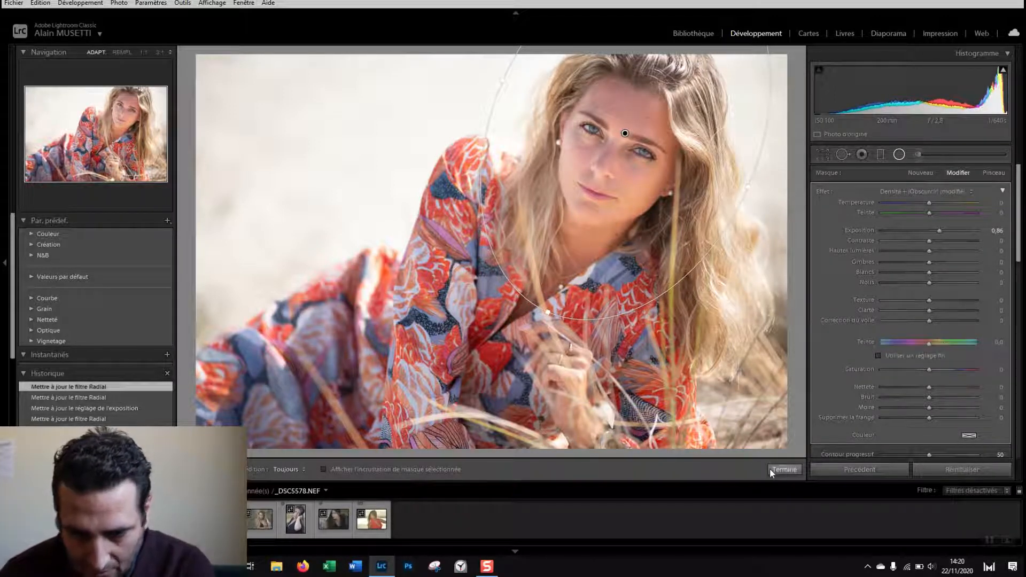
{"action": "left_click", "coordinate": [783, 470]}
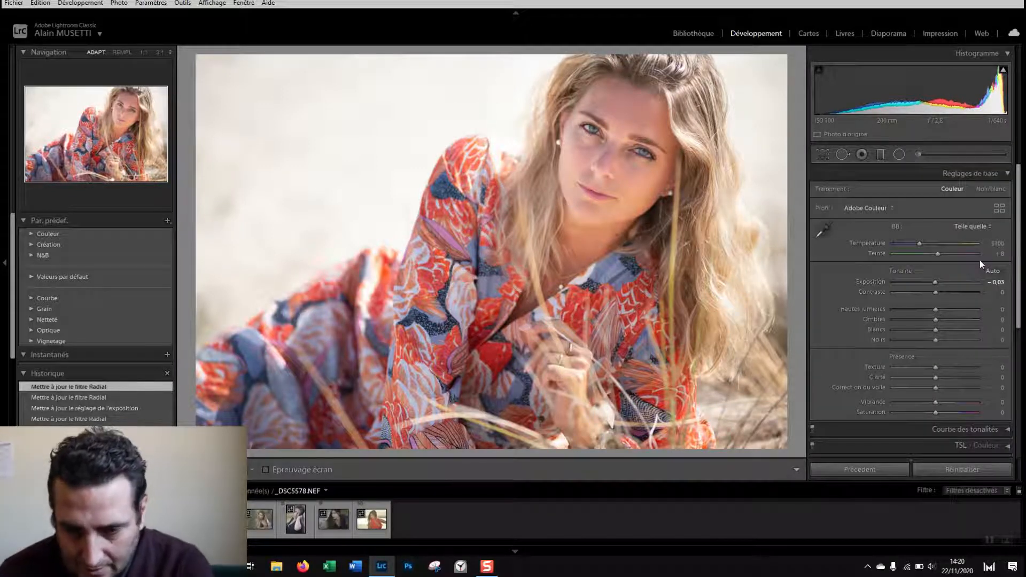
{"action": "left_click_drag", "start_coordinate": [934, 282], "coordinate": [933, 282]}
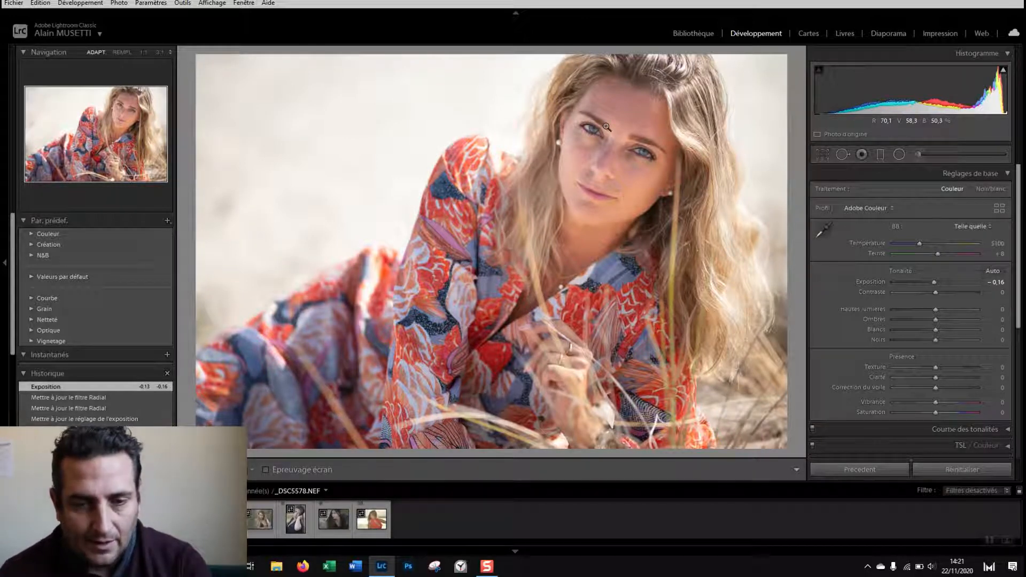
Zoom in on the eyes at 1:1 and set up an adjustment brush with the Renforcement de l'iris effect.
{"action": "left_click", "coordinate": [606, 128]}
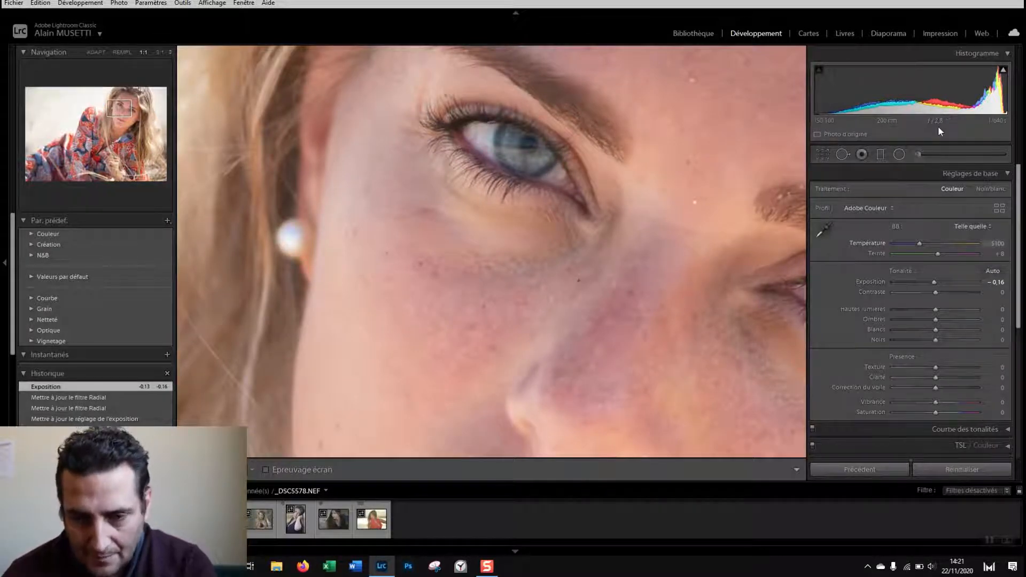
{"action": "left_click", "coordinate": [917, 155]}
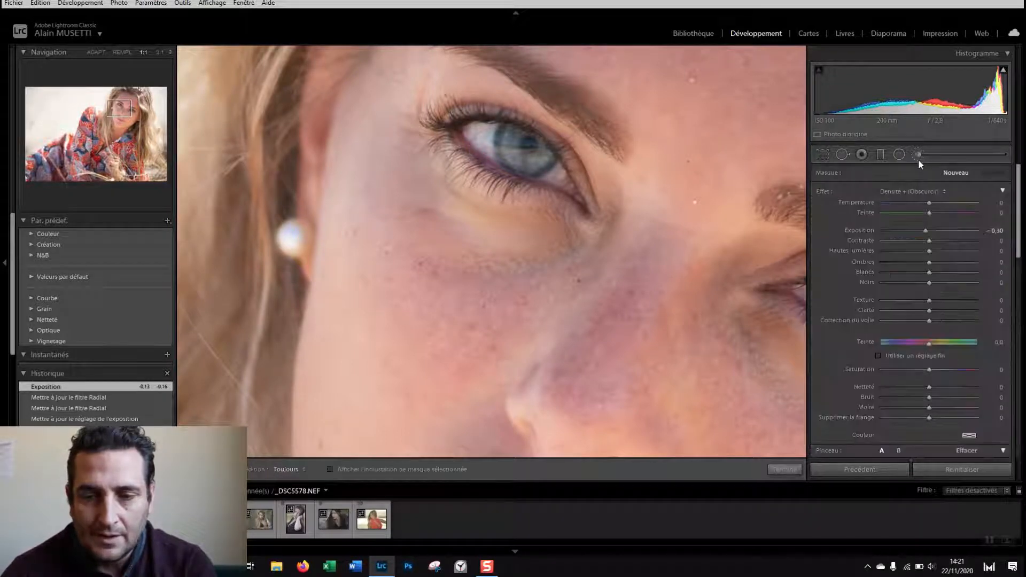
{"action": "left_click", "coordinate": [937, 191]}
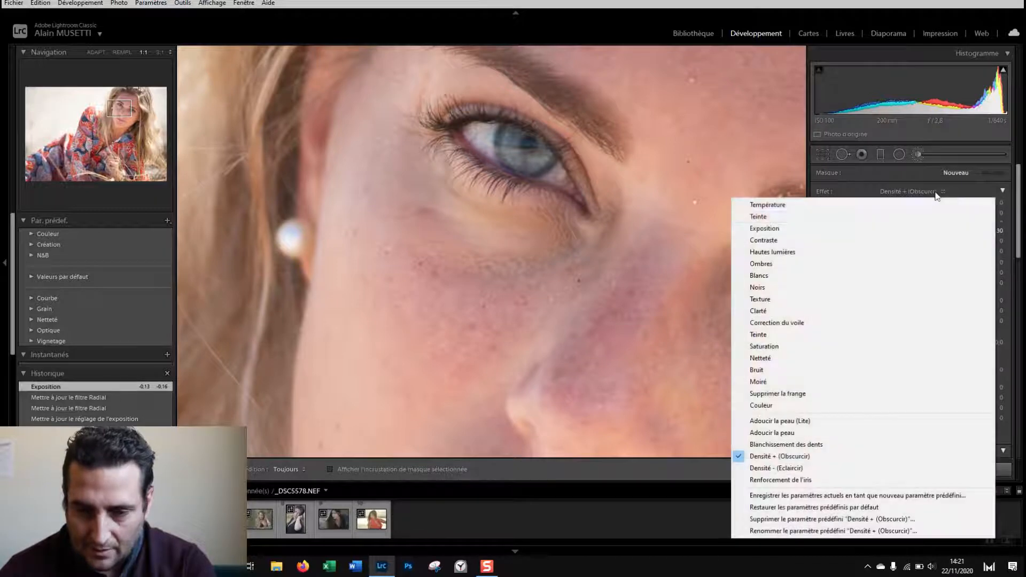
{"action": "left_click", "coordinate": [781, 480]}
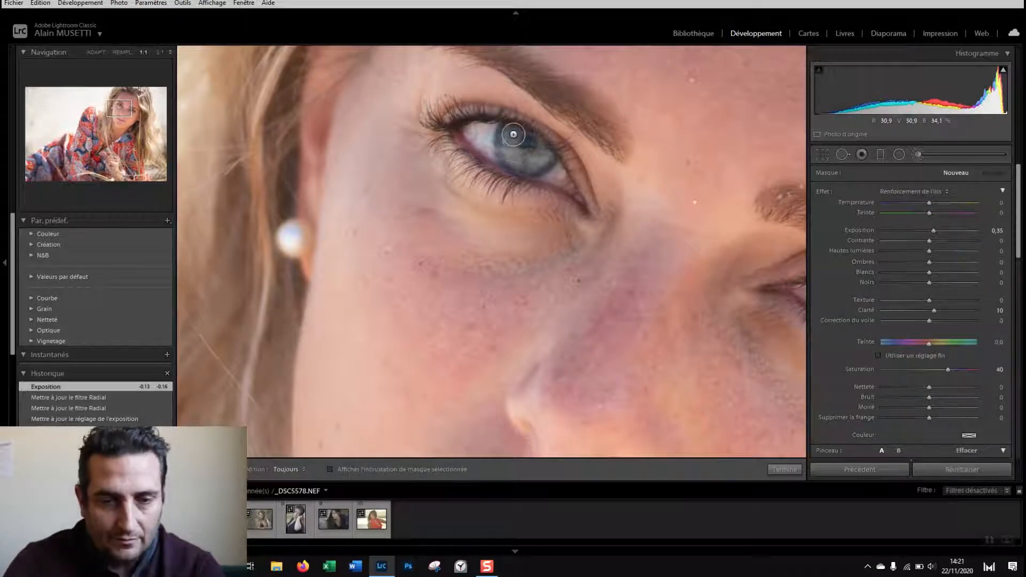
Paint the iris enhancement over the irises of both eyes and centre its pin on the first iris.
{"action": "key", "text": "h"}
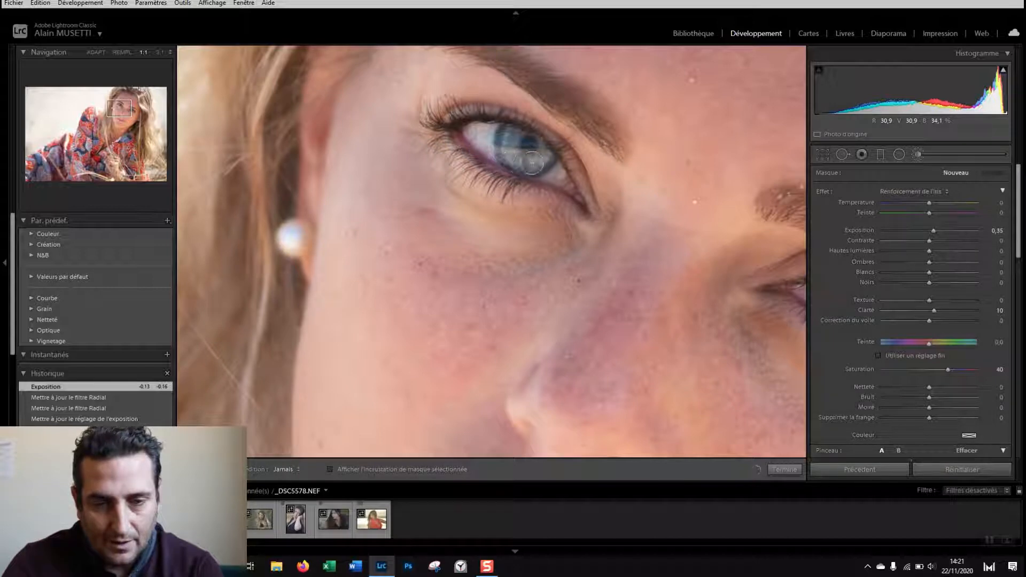
{"action": "left_click_drag", "start_coordinate": [708, 259], "coordinate": [504, 233]}
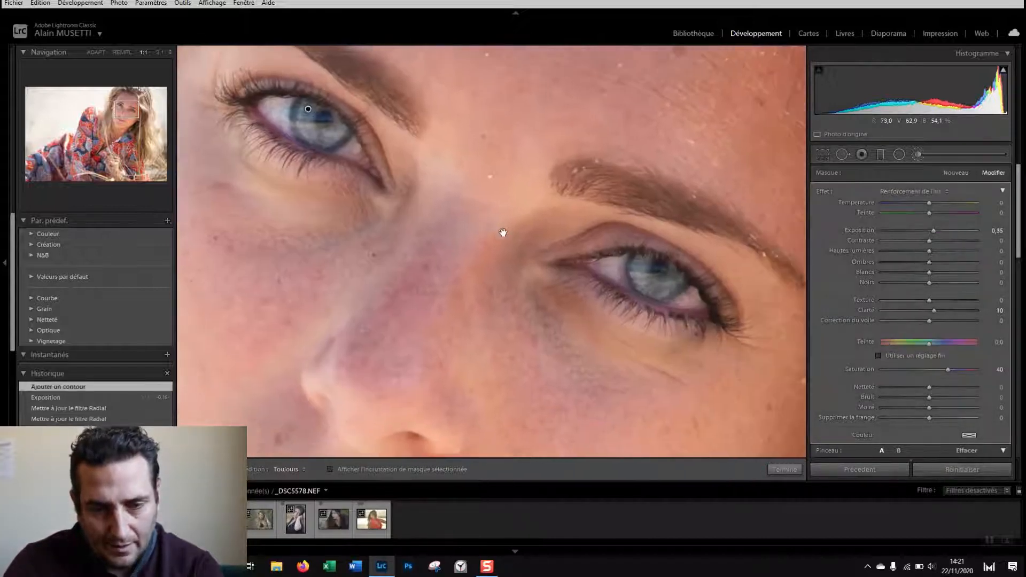
{"action": "mouse_move", "coordinate": [641, 263]}
{"action": "left_mouse_down"}
{"action": "mouse_move", "coordinate": [657, 285]}
{"action": "mouse_move", "coordinate": [685, 275]}
{"action": "mouse_move", "coordinate": [639, 276]}
{"action": "mouse_move", "coordinate": [647, 289]}
{"action": "mouse_move", "coordinate": [665, 275]}
{"action": "mouse_move", "coordinate": [661, 290]}
{"action": "mouse_move", "coordinate": [645, 262]}
{"action": "mouse_move", "coordinate": [653, 282]}
{"action": "left_mouse_up"}
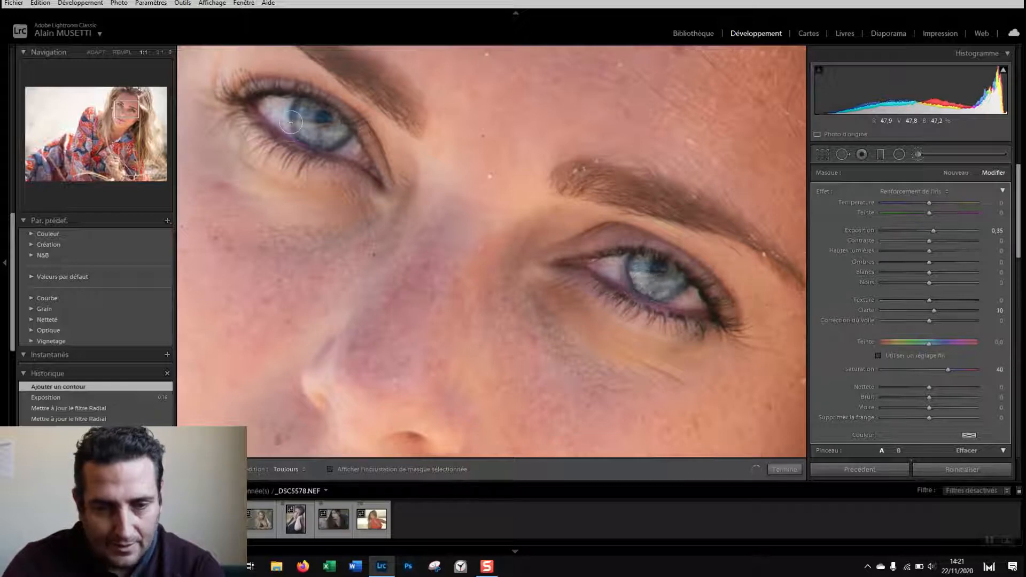
{"action": "mouse_move", "coordinate": [304, 110]}
{"action": "left_mouse_down"}
{"action": "mouse_move", "coordinate": [307, 138]}
{"action": "mouse_move", "coordinate": [328, 126]}
{"action": "mouse_move", "coordinate": [320, 129]}
{"action": "left_mouse_up"}
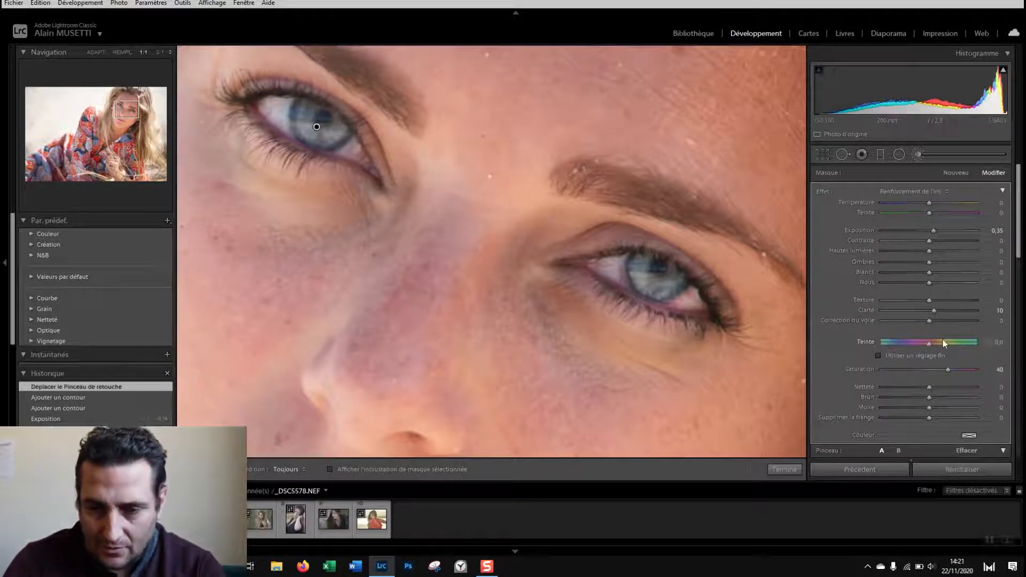
Cool the iris brush adjustment, trying temperatures of −22 and −98 and settling on −39.
{"action": "left_click", "coordinate": [924, 203]}
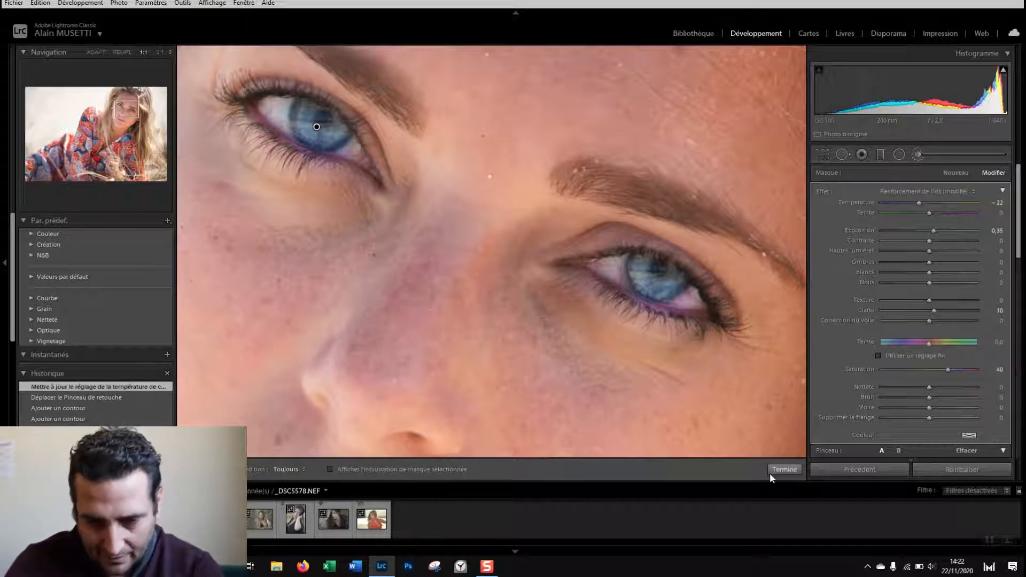
{"action": "left_click_drag", "start_coordinate": [918, 203], "coordinate": [880, 204]}
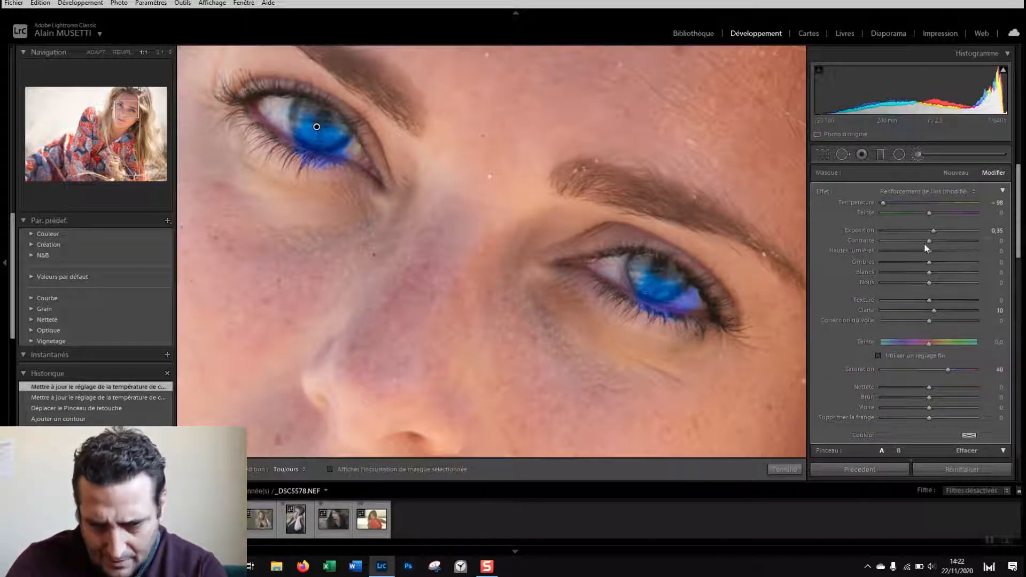
{"action": "left_click", "coordinate": [911, 203]}
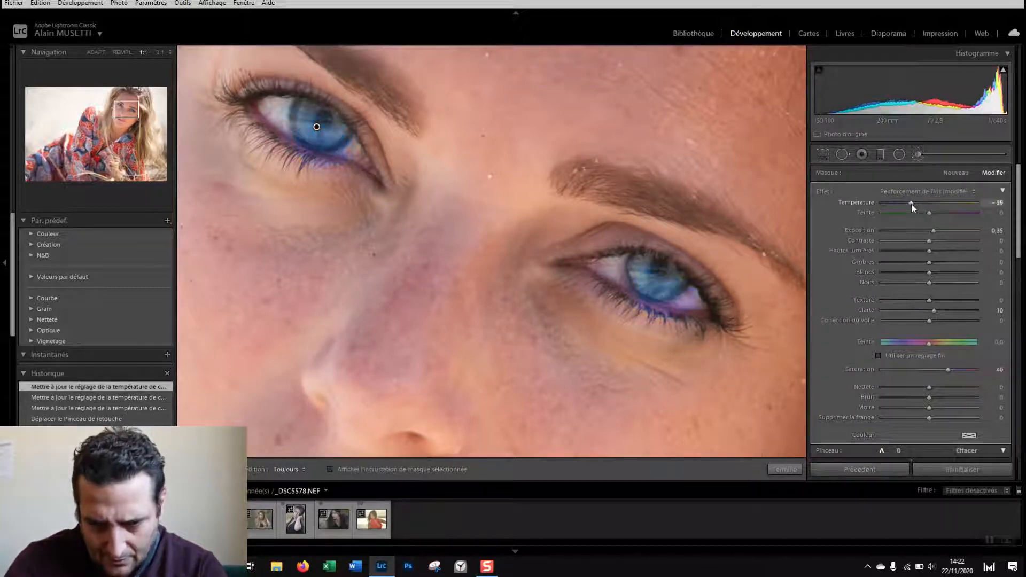
Brush over the missed upper parts of both irises with the edit pins hidden, and show the pins again.
{"action": "key", "text": "h"}
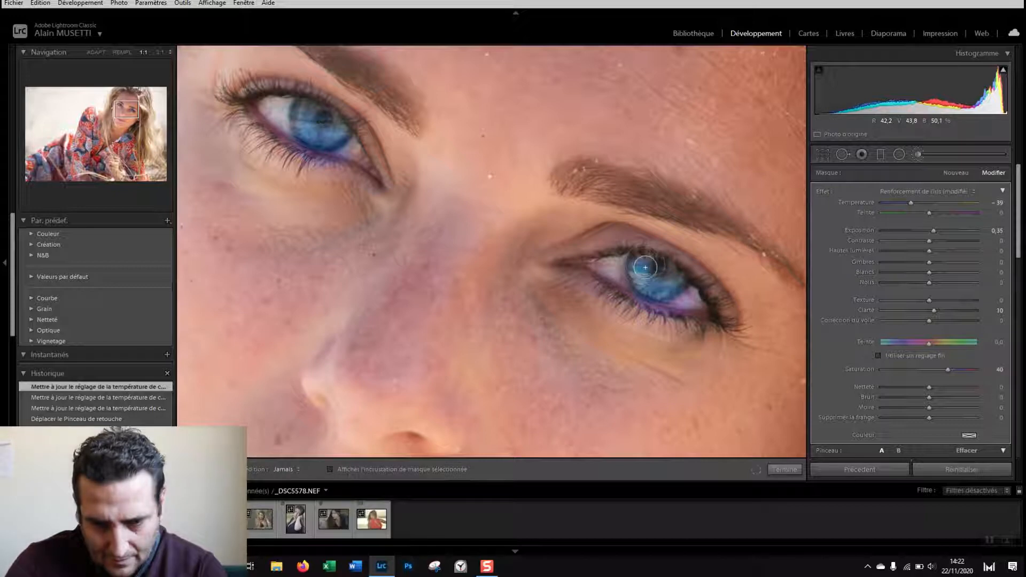
{"action": "key", "text": "h"}
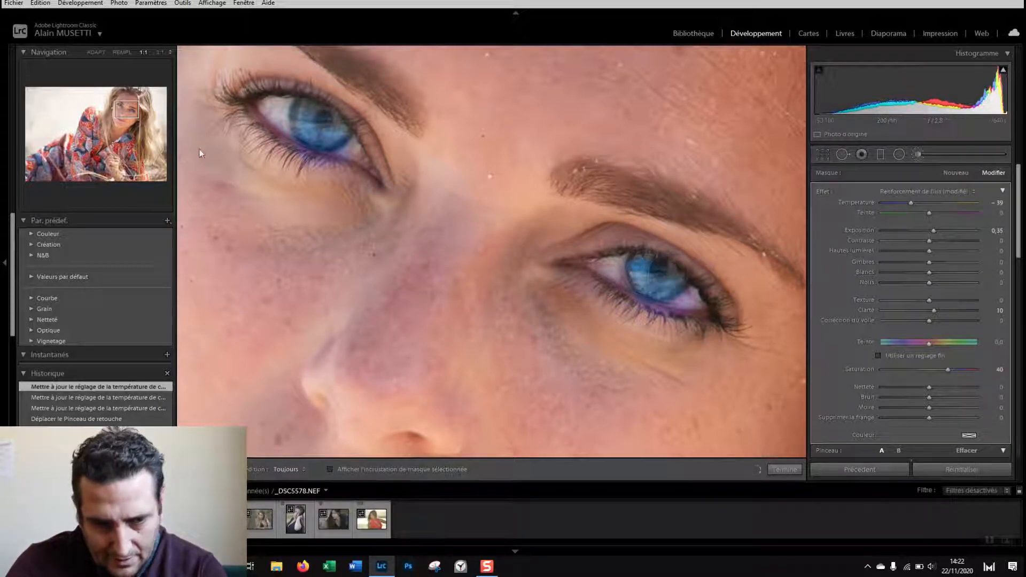
{"action": "left_click_drag", "start_coordinate": [309, 111], "coordinate": [329, 119]}
{"action": "key", "text": "h"}
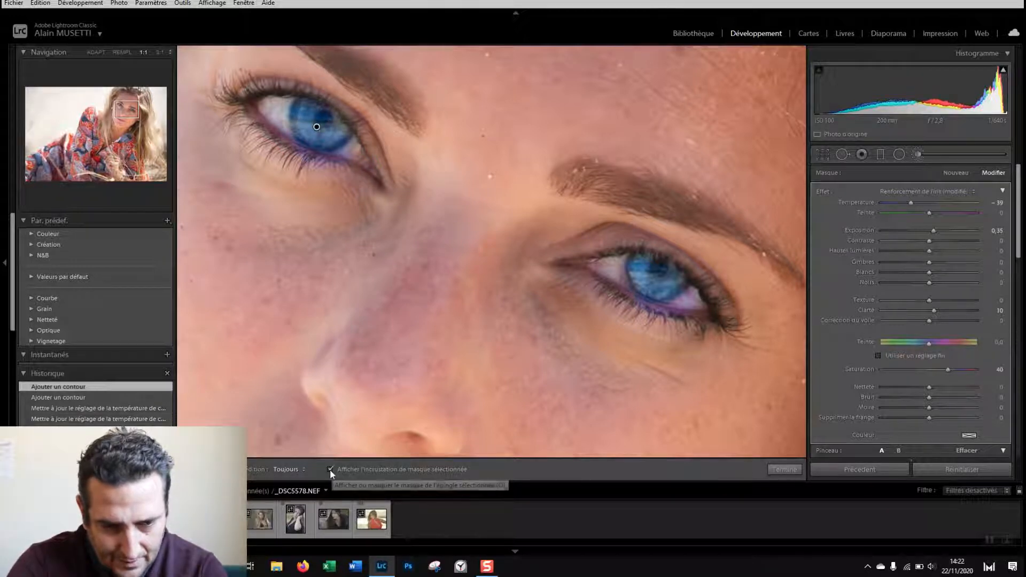
Show the mask overlay and erase the brush mask that spills below the irises onto the eye whites and lower lashes.
{"action": "left_click", "coordinate": [329, 470]}
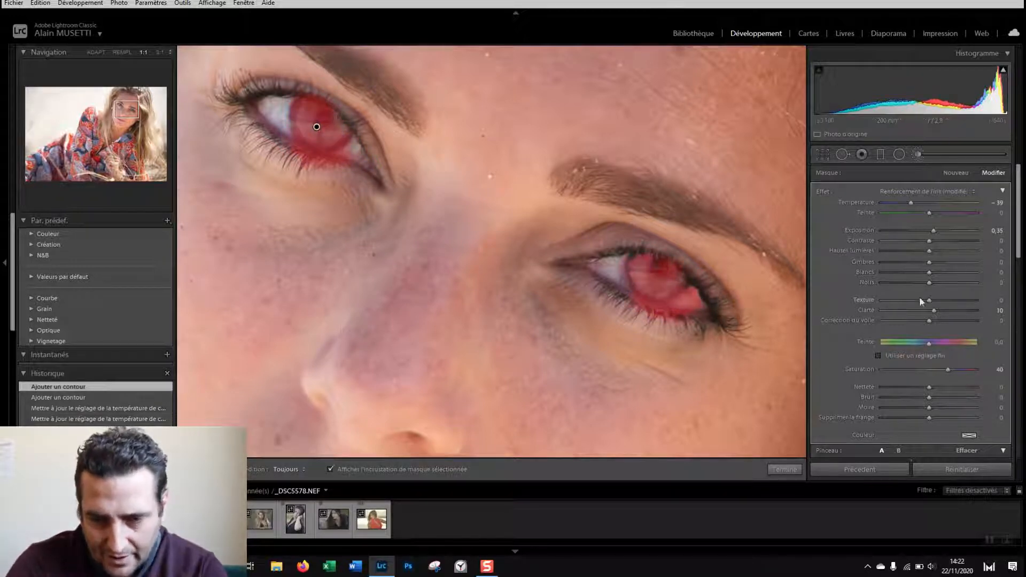
{"action": "scroll", "coordinate": [889, 341], "scroll_direction": "down", "scroll_amount": 2}
{"action": "scroll", "coordinate": [888, 341], "scroll_direction": "down", "scroll_amount": 2}
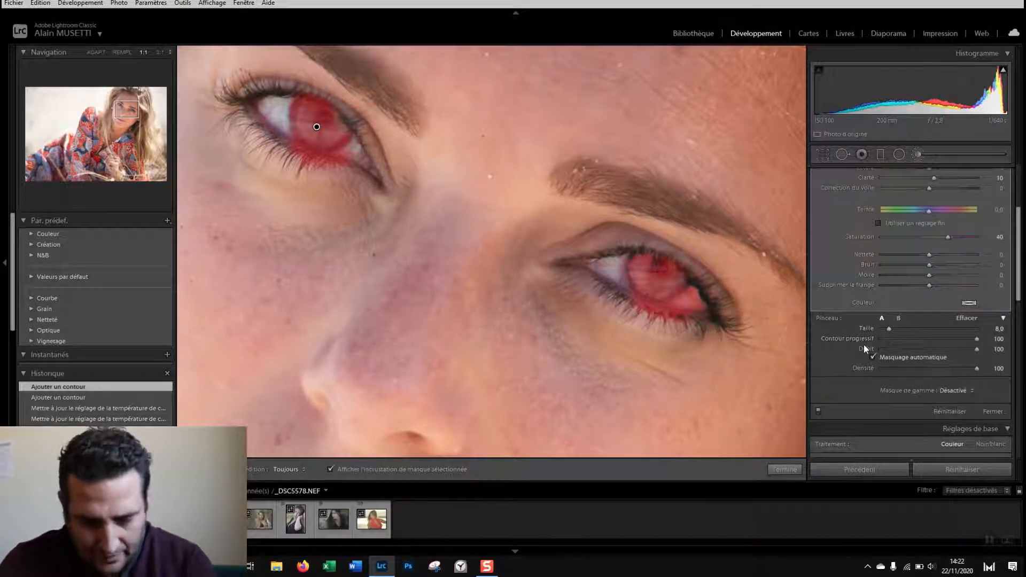
{"action": "key", "text": "alt"}
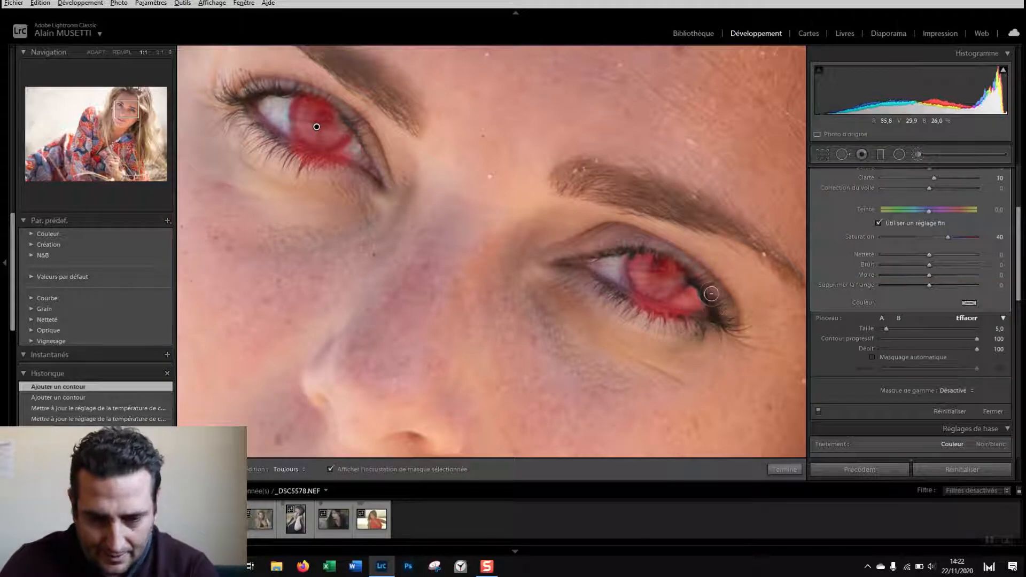
{"action": "mouse_move", "coordinate": [698, 302]}
{"action": "left_mouse_down"}
{"action": "mouse_move", "coordinate": [677, 316]}
{"action": "mouse_move", "coordinate": [696, 293]}
{"action": "mouse_move", "coordinate": [677, 302]}
{"action": "mouse_move", "coordinate": [705, 285]}
{"action": "mouse_move", "coordinate": [664, 305]}
{"action": "mouse_move", "coordinate": [622, 297]}
{"action": "mouse_move", "coordinate": [679, 311]}
{"action": "mouse_move", "coordinate": [631, 310]}
{"action": "mouse_move", "coordinate": [686, 321]}
{"action": "mouse_move", "coordinate": [587, 316]}
{"action": "mouse_move", "coordinate": [647, 318]}
{"action": "left_mouse_up"}
{"action": "mouse_move", "coordinate": [267, 150]}
{"action": "left_mouse_down"}
{"action": "mouse_move", "coordinate": [331, 167]}
{"action": "mouse_move", "coordinate": [287, 149]}
{"action": "mouse_move", "coordinate": [346, 160]}
{"action": "mouse_move", "coordinate": [317, 160]}
{"action": "mouse_move", "coordinate": [347, 159]}
{"action": "left_mouse_up"}
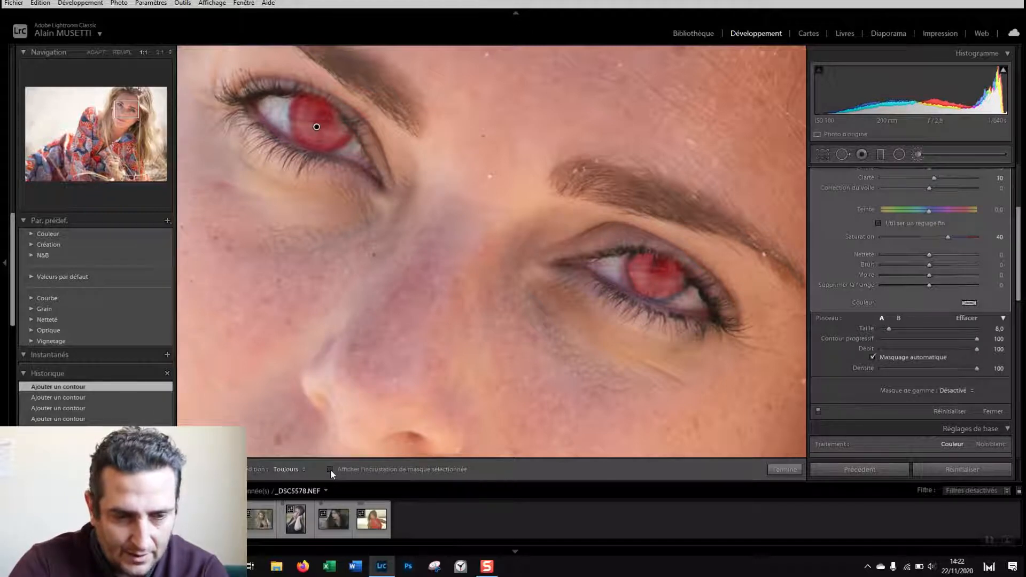
Hide the mask overlay, refine the iris brush adjustment to temperature −17, clarity 22 and contrast 22, and finish the brush editing.
{"action": "left_click", "coordinate": [331, 469]}
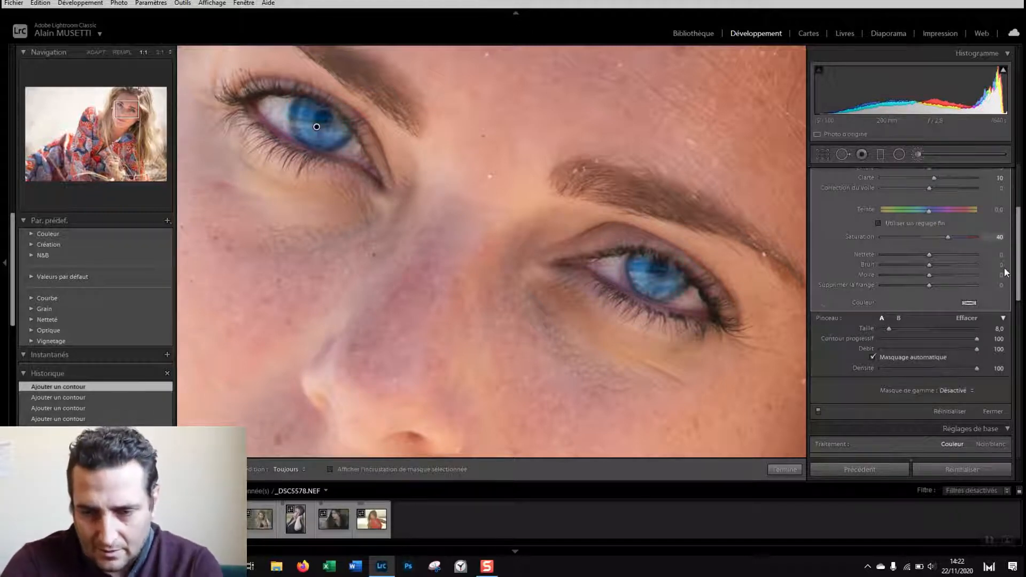
{"action": "left_click_drag", "start_coordinate": [1020, 258], "coordinate": [1020, 212]}
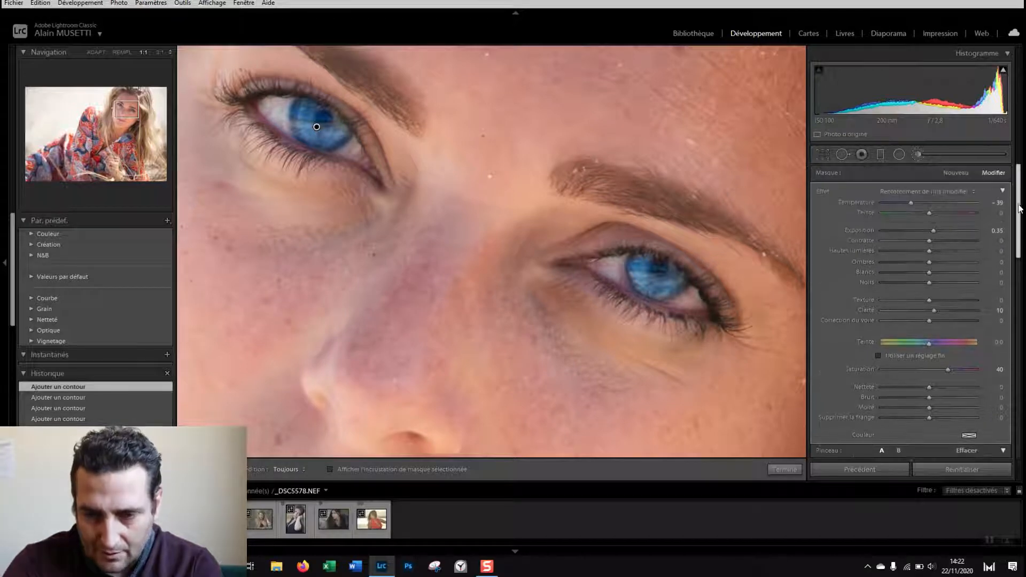
{"action": "left_click_drag", "start_coordinate": [913, 204], "coordinate": [921, 202]}
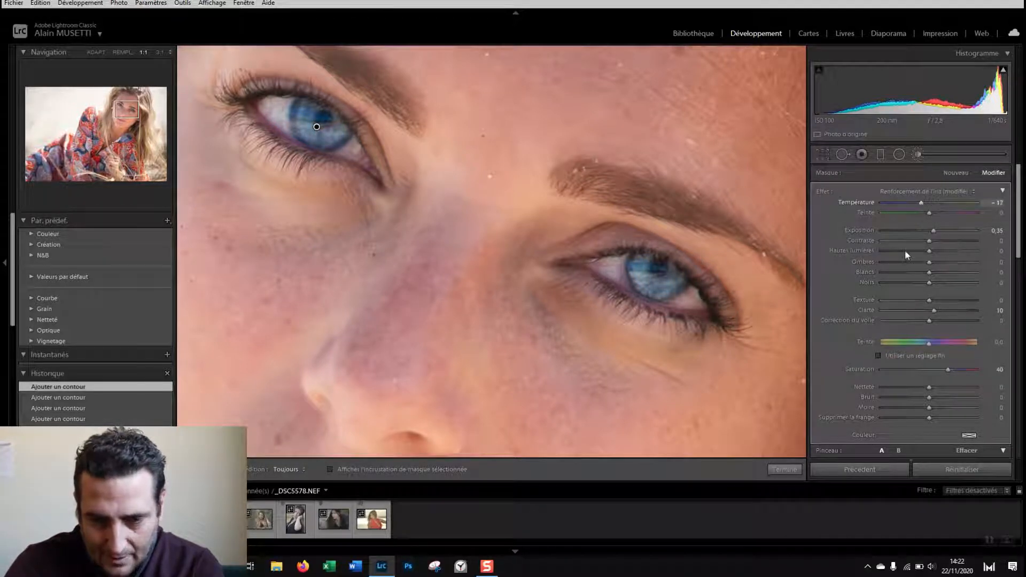
{"action": "left_click_drag", "start_coordinate": [933, 310], "coordinate": [937, 310]}
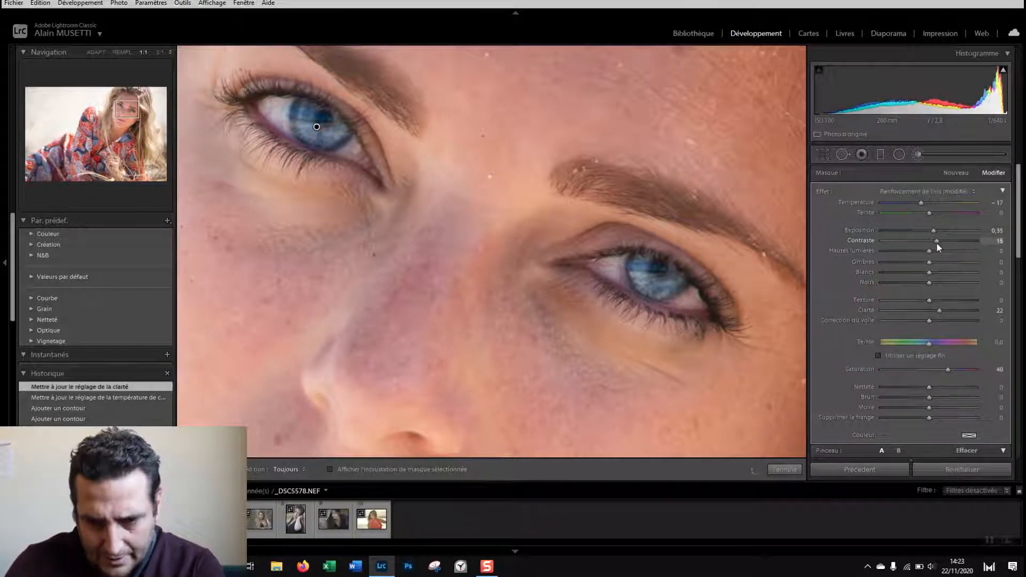
{"action": "left_click_drag", "start_coordinate": [936, 242], "coordinate": [937, 243]}
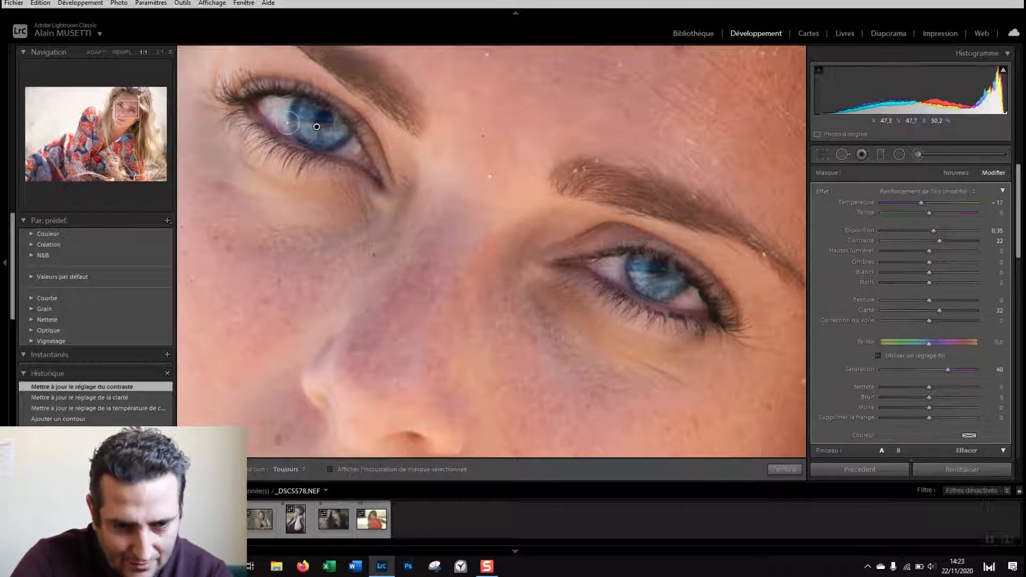
{"action": "left_click", "coordinate": [786, 472]}
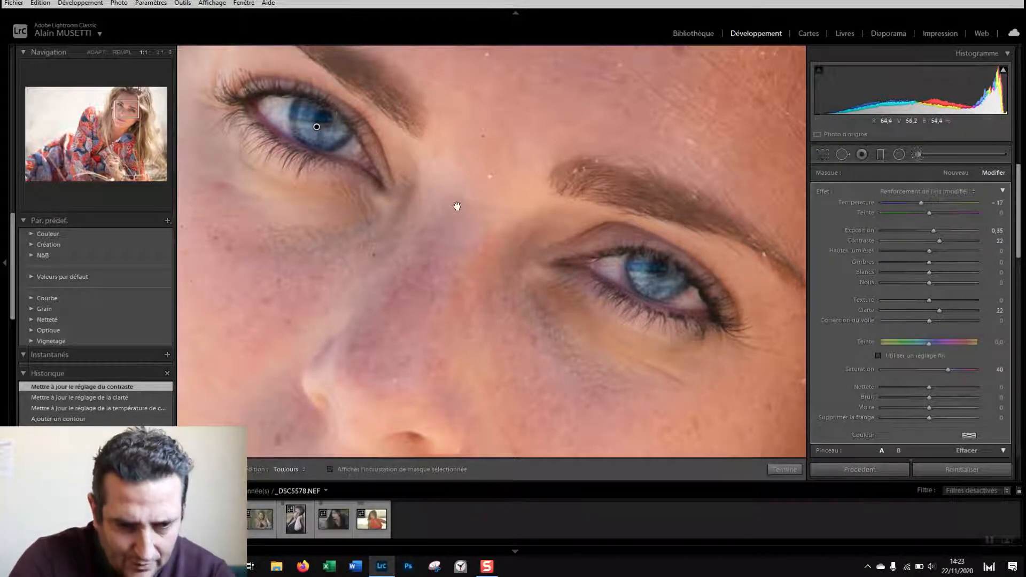
{"action": "left_click_drag", "start_coordinate": [456, 206], "coordinate": [401, 359]}
{"action": "mouse_move", "coordinate": [469, 337]}
{"action": "left_mouse_down"}
{"action": "mouse_move", "coordinate": [575, 213]}
{"action": "mouse_move", "coordinate": [488, 257]}
{"action": "mouse_move", "coordinate": [456, 343]}
{"action": "left_mouse_up"}
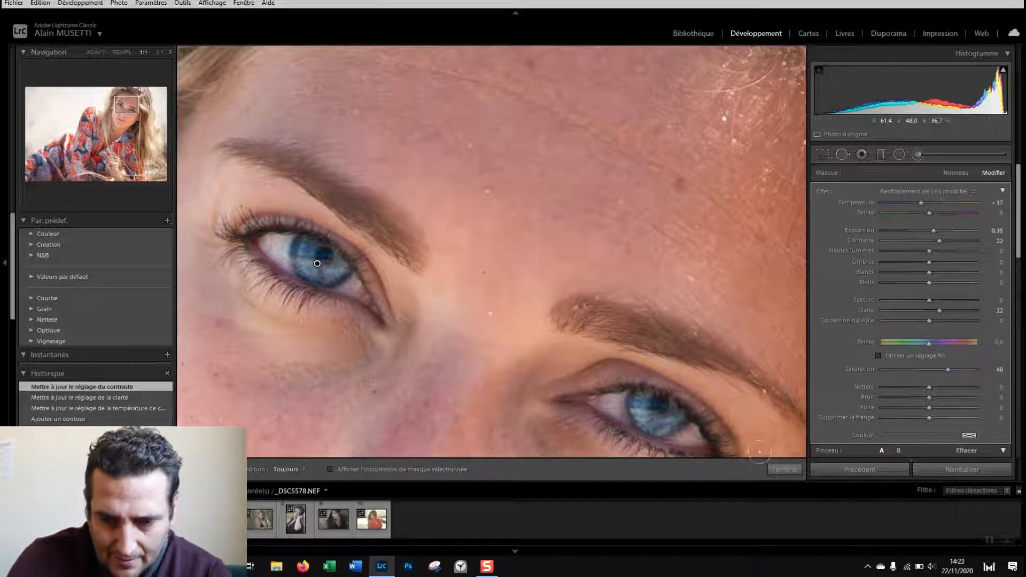
{"action": "left_click", "coordinate": [784, 470]}
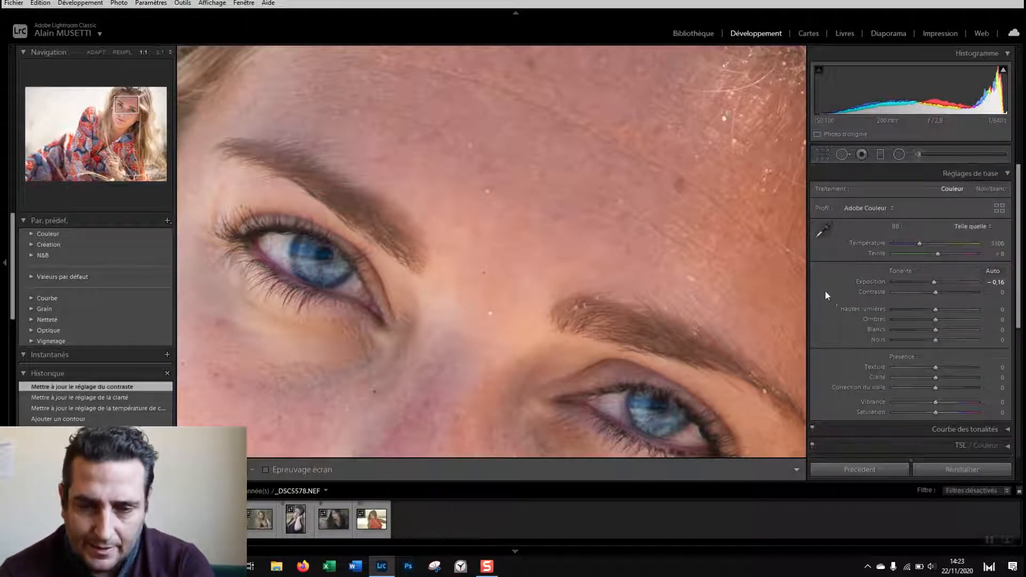
Remove the small skin spots on the central forehead and between the eyebrows with the Spot Removal tool in heal mode at size 11.
{"action": "left_click", "coordinate": [842, 155]}
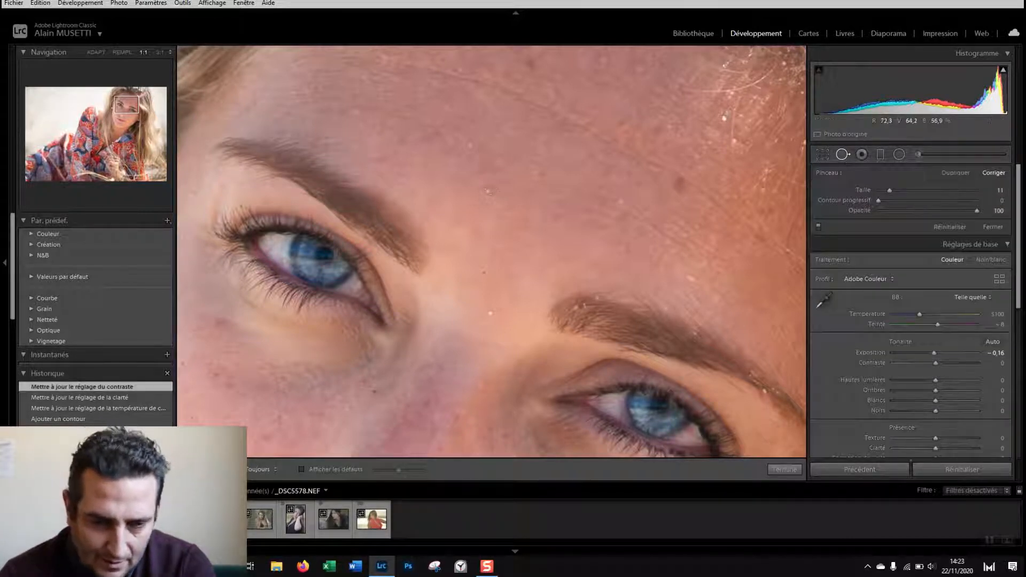
{"action": "left_click", "coordinate": [488, 190]}
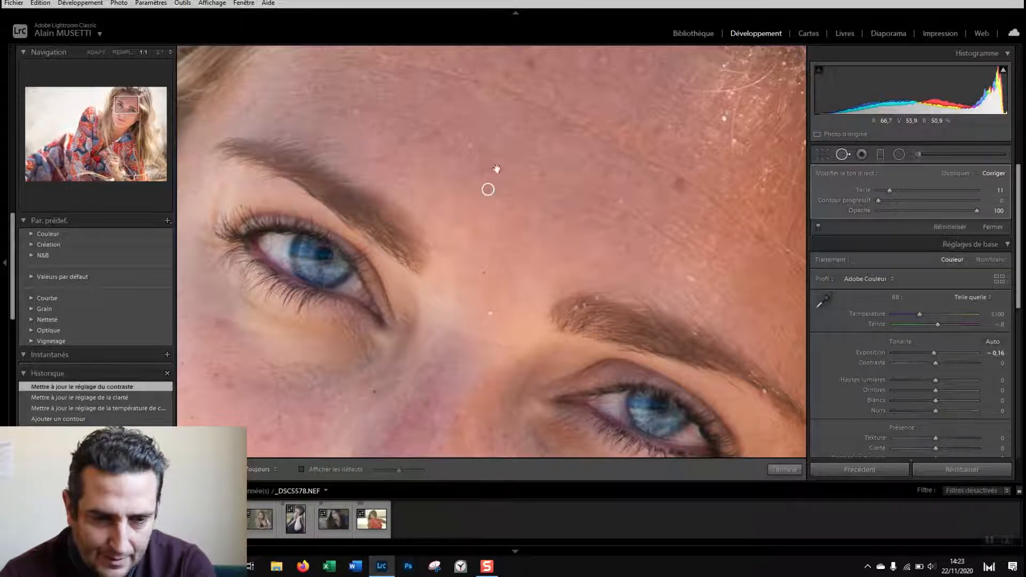
{"action": "left_click", "coordinate": [468, 143]}
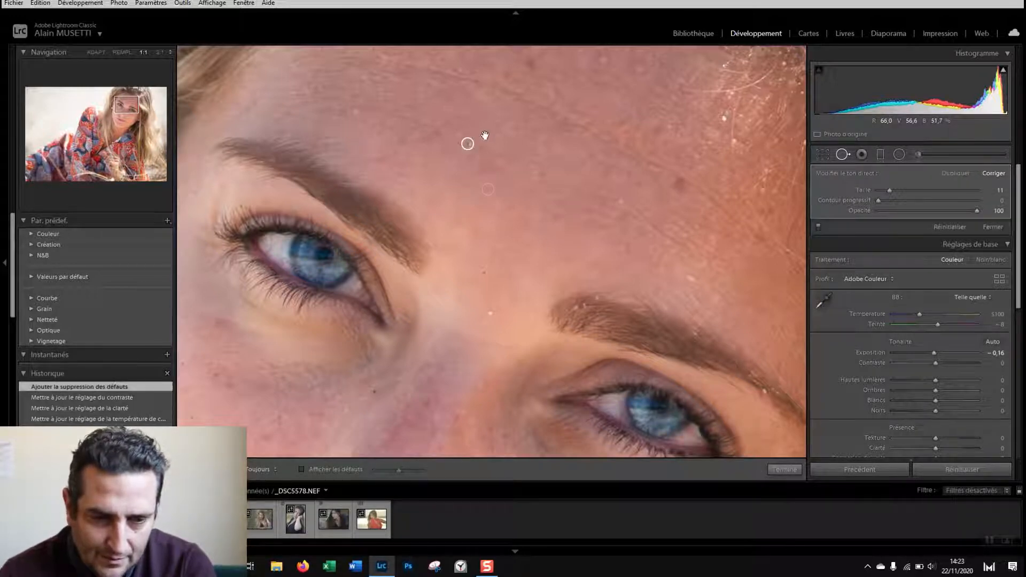
{"action": "left_click", "coordinate": [502, 128]}
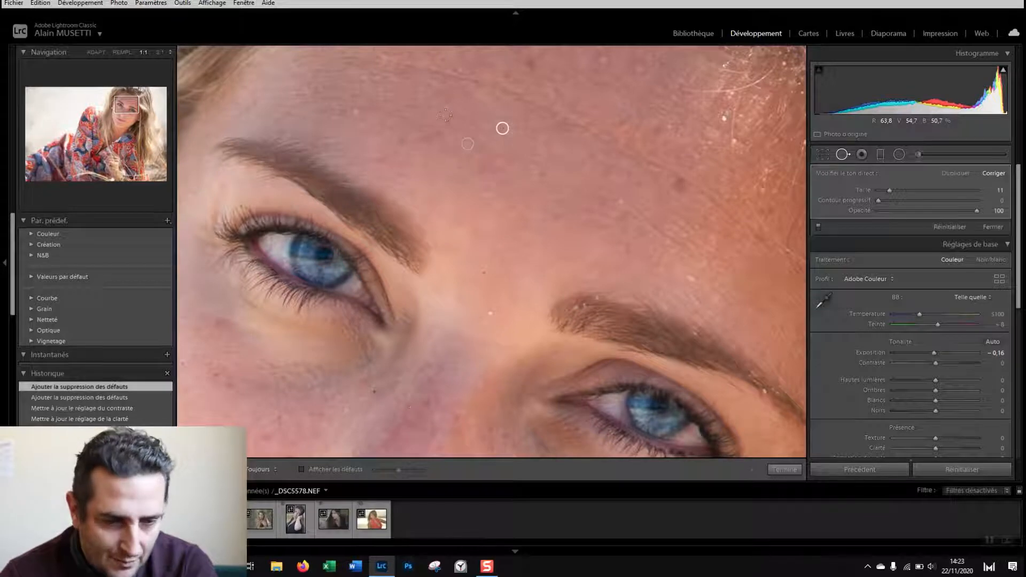
{"action": "left_click", "coordinate": [483, 124]}
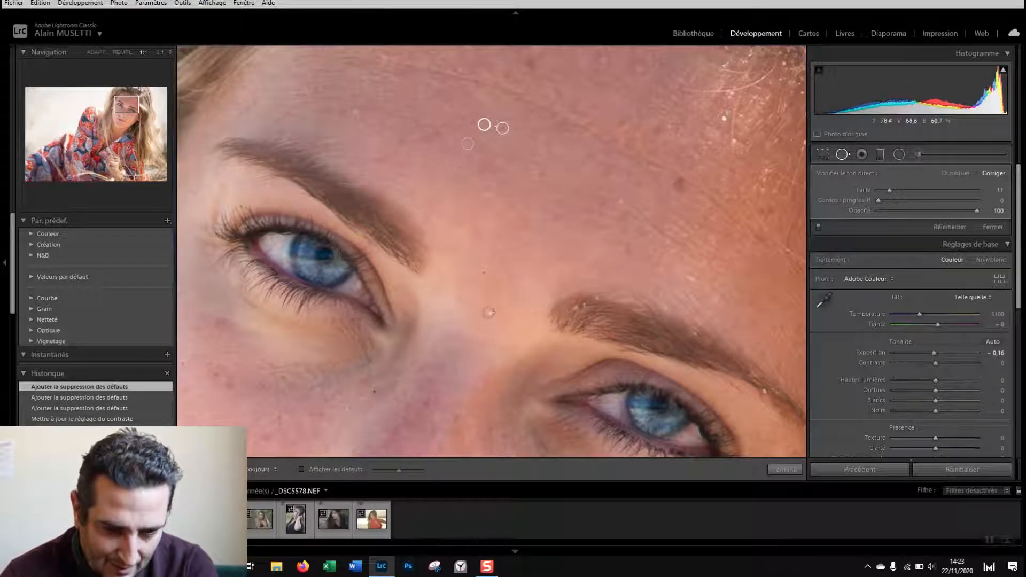
{"action": "left_click", "coordinate": [488, 312]}
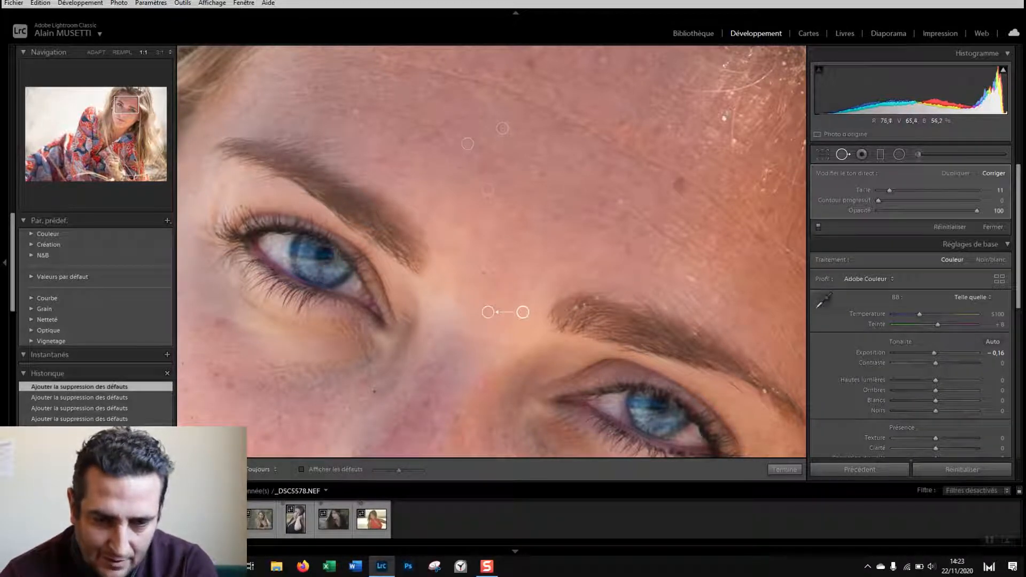
{"action": "left_click", "coordinate": [501, 303]}
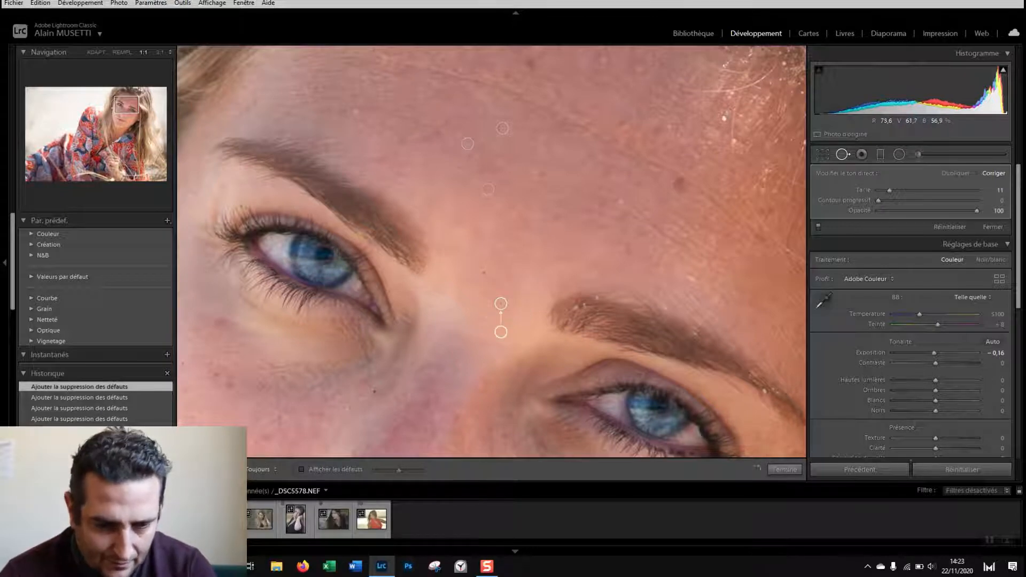
Enlarge the spot removal brush to size 15 and heal the blemish above the eyebrow on the photo's left side.
{"action": "left_click_drag", "start_coordinate": [235, 407], "coordinate": [370, 398]}
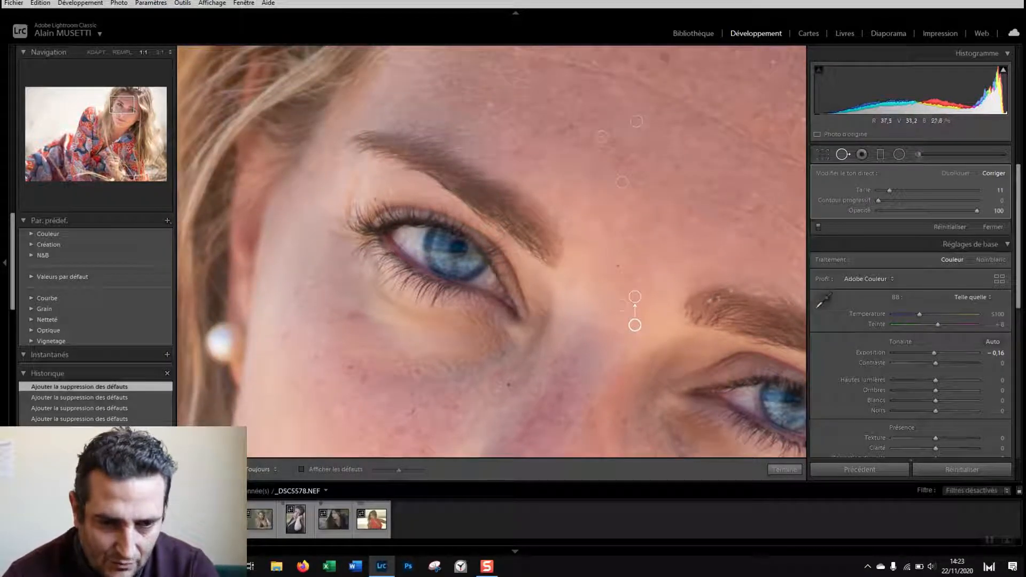
{"action": "scroll", "coordinate": [488, 104], "scroll_direction": "up", "scroll_amount": 2}
{"action": "left_click", "coordinate": [487, 104]}
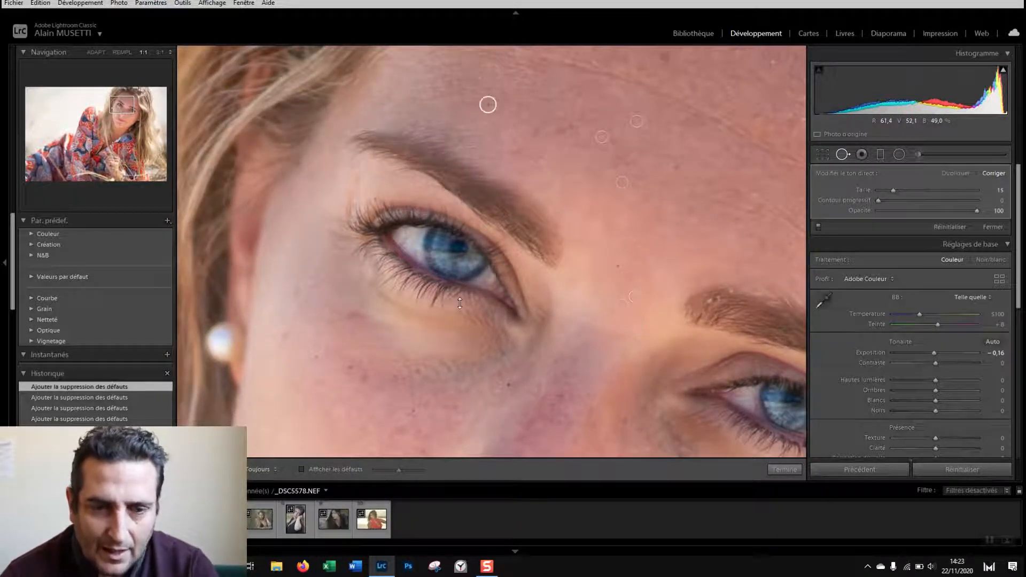
Heal the dark spots on the cheek below the photo's left eye and the one beside the nose near the inner eye corner.
{"action": "left_click_drag", "start_coordinate": [367, 399], "coordinate": [389, 222]}
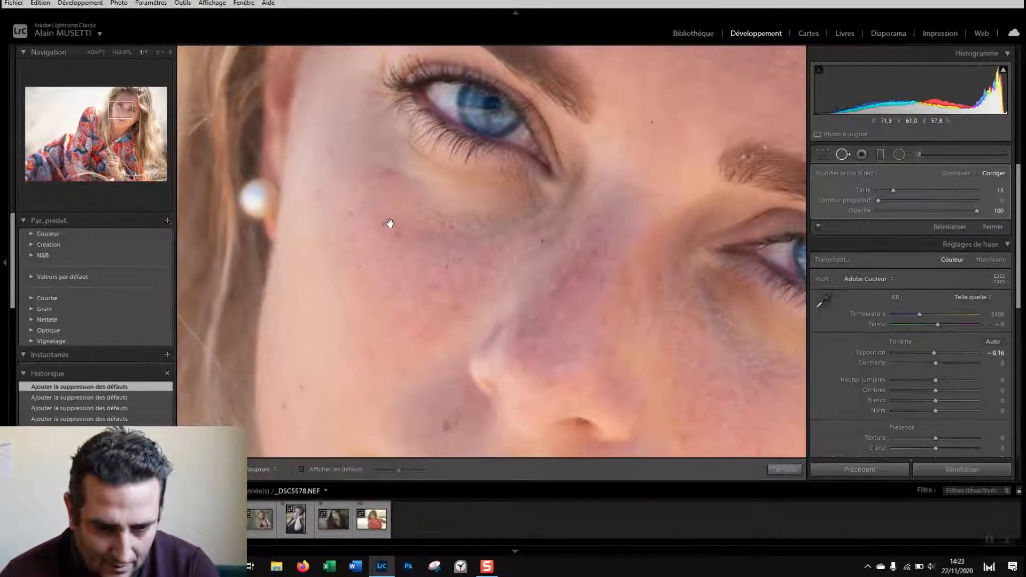
{"action": "left_click", "coordinate": [390, 223]}
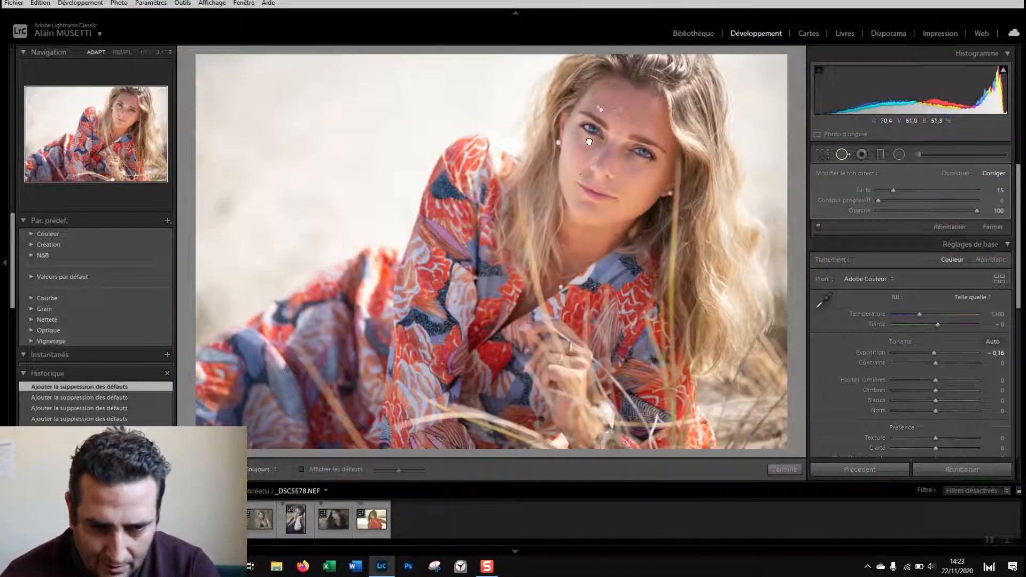
{"action": "left_click", "coordinate": [589, 142]}
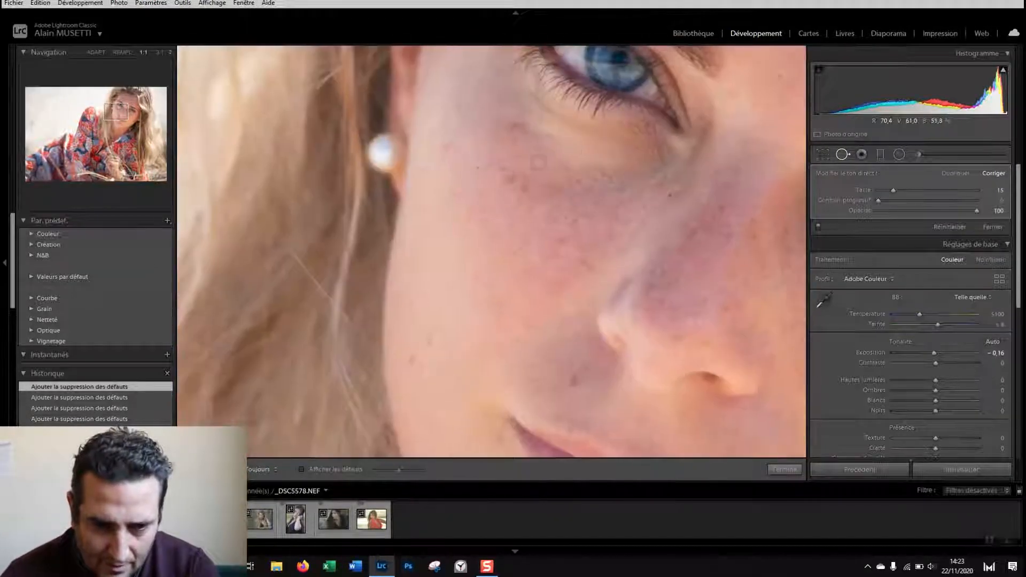
{"action": "left_click", "coordinate": [511, 177]}
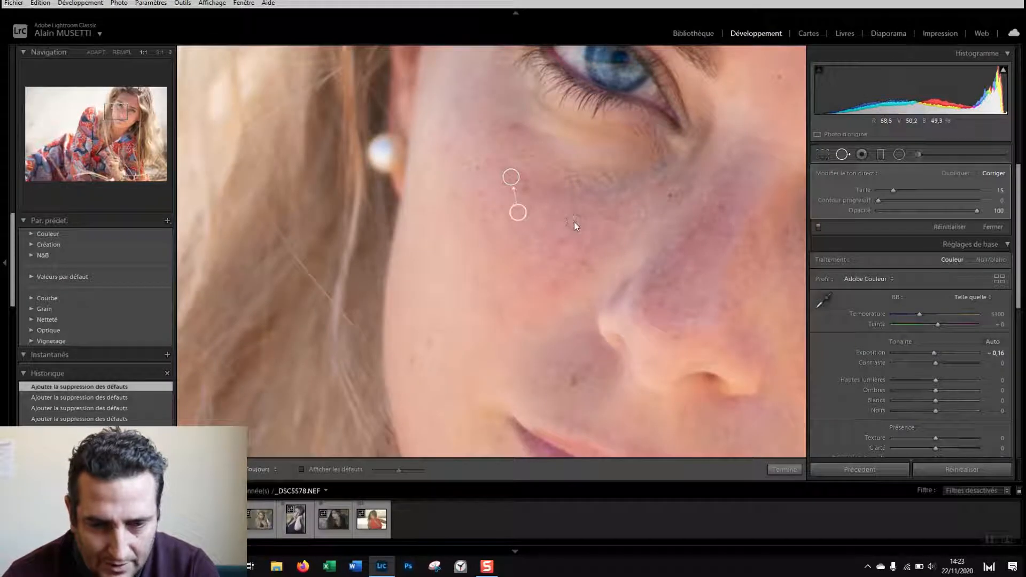
{"action": "left_click", "coordinate": [574, 222]}
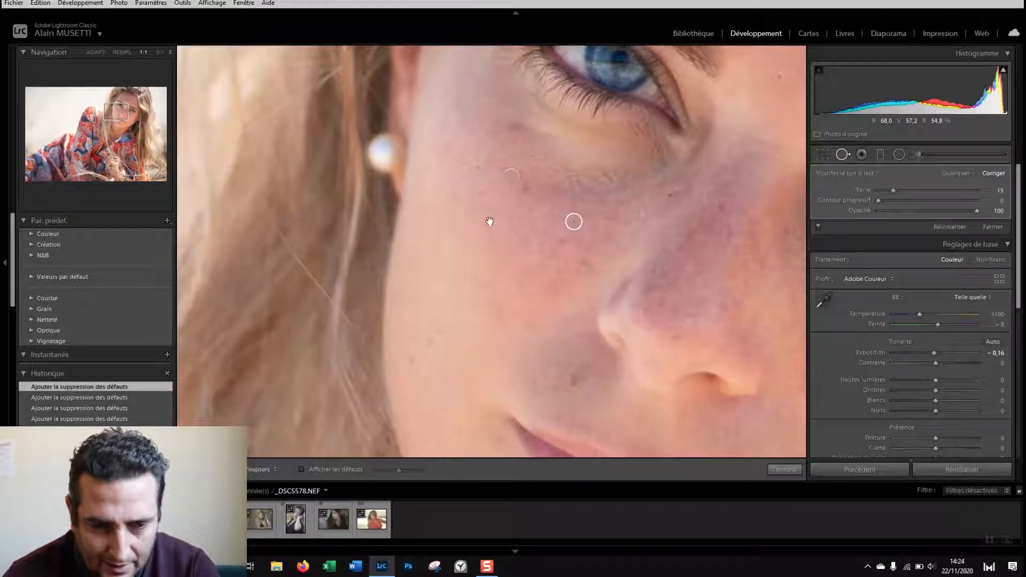
{"action": "left_click", "coordinate": [477, 165]}
{"action": "left_click", "coordinate": [559, 243]}
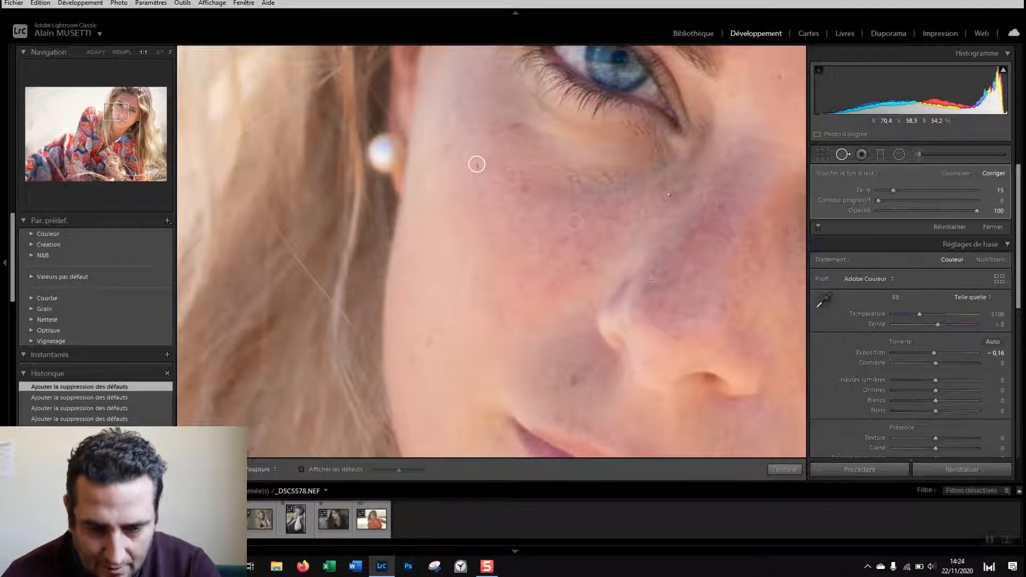
{"action": "left_click", "coordinate": [668, 194]}
Heal the dark spot between the eyebrows and the blemish near the tip of the nose.
{"action": "left_click_drag", "start_coordinate": [706, 266], "coordinate": [407, 318]}
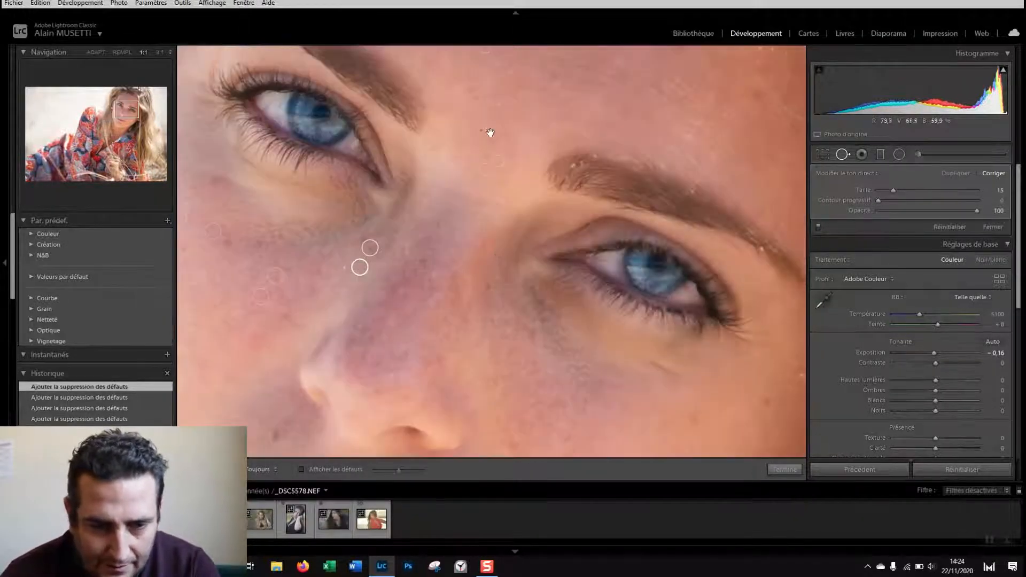
{"action": "left_click", "coordinate": [482, 133]}
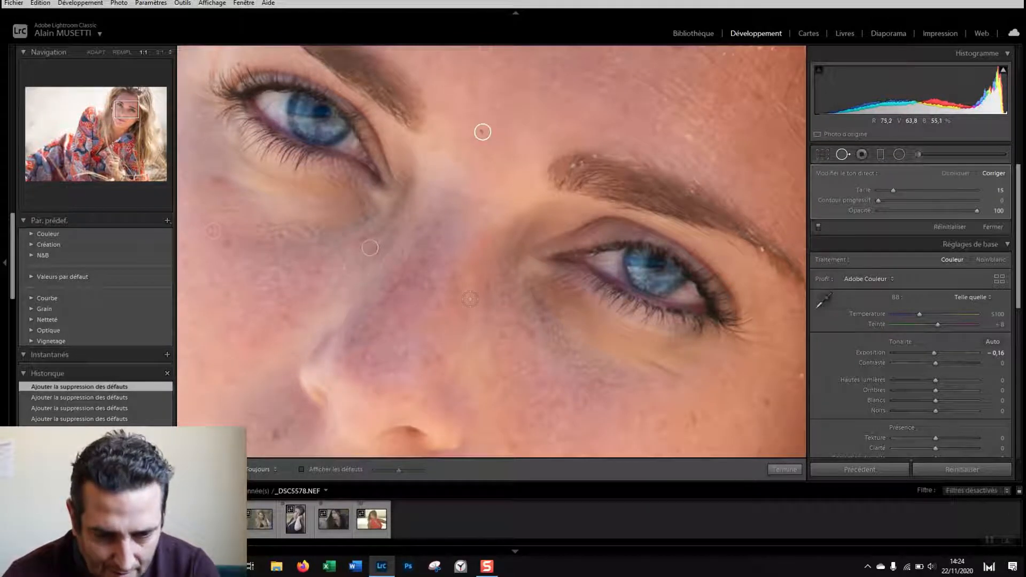
{"action": "left_click", "coordinate": [373, 390]}
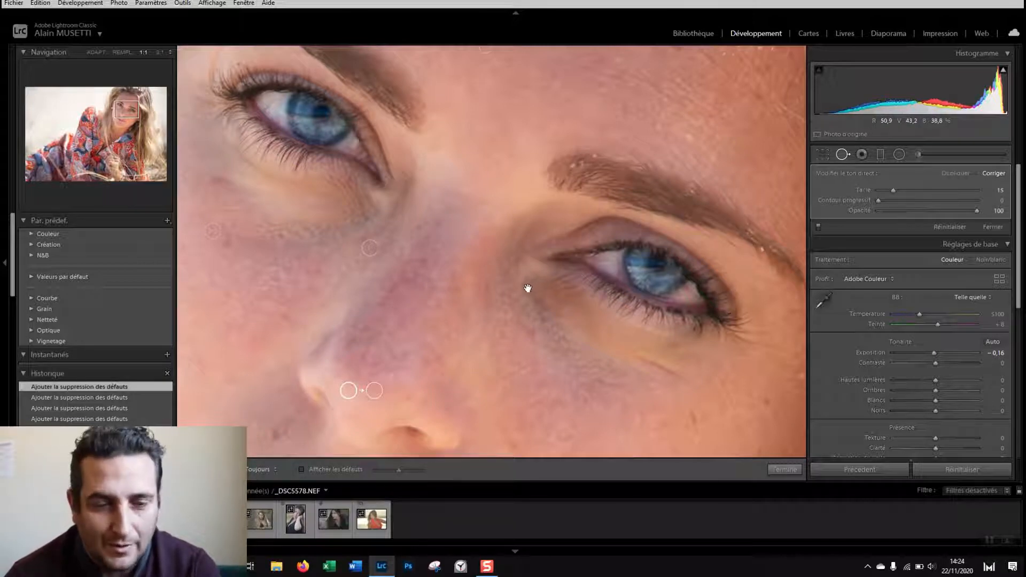
Heal the two spots on the temple and outer cheek beside the photo's right eye, finish spot removal, and show the whole photo.
{"action": "left_click_drag", "start_coordinate": [482, 243], "coordinate": [367, 153]}
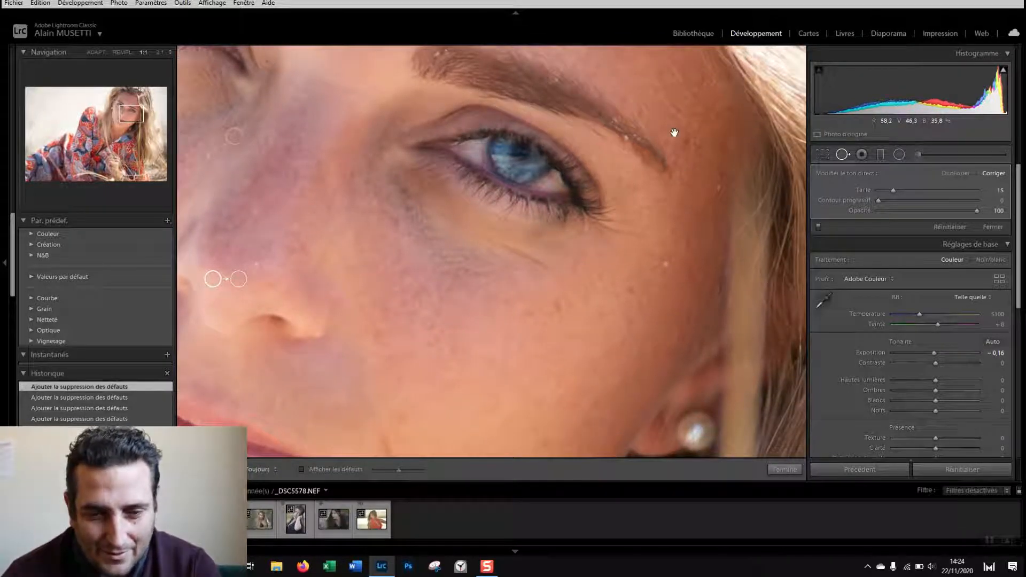
{"action": "left_click", "coordinate": [664, 266]}
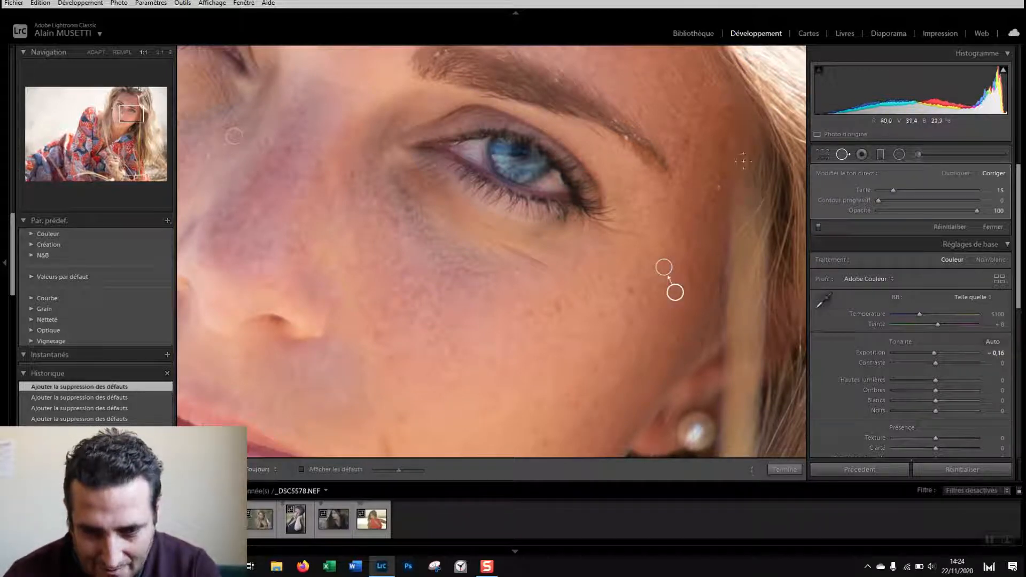
{"action": "left_click", "coordinate": [720, 191]}
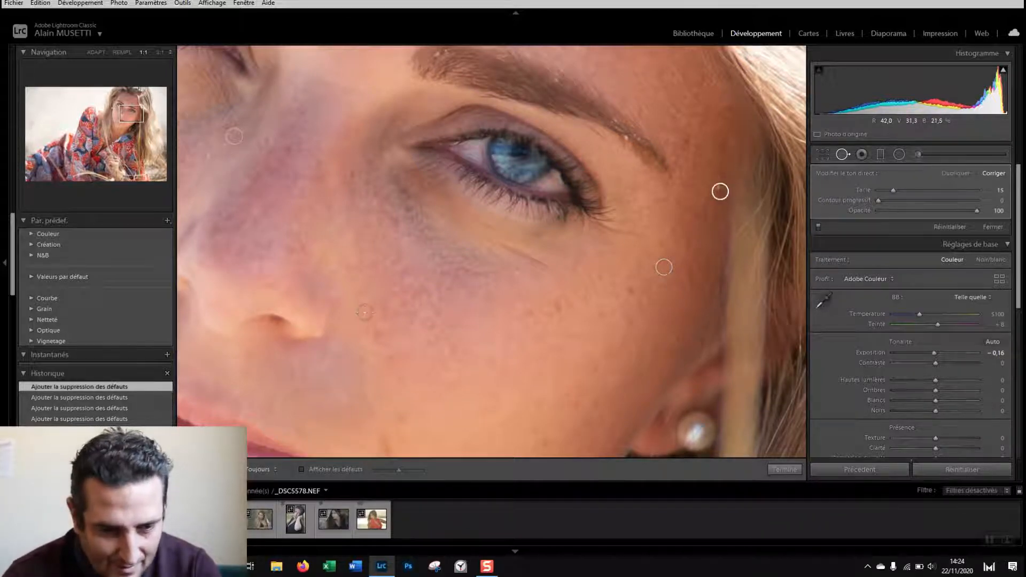
{"action": "left_click", "coordinate": [784, 469]}
{"action": "left_click", "coordinate": [327, 302]}
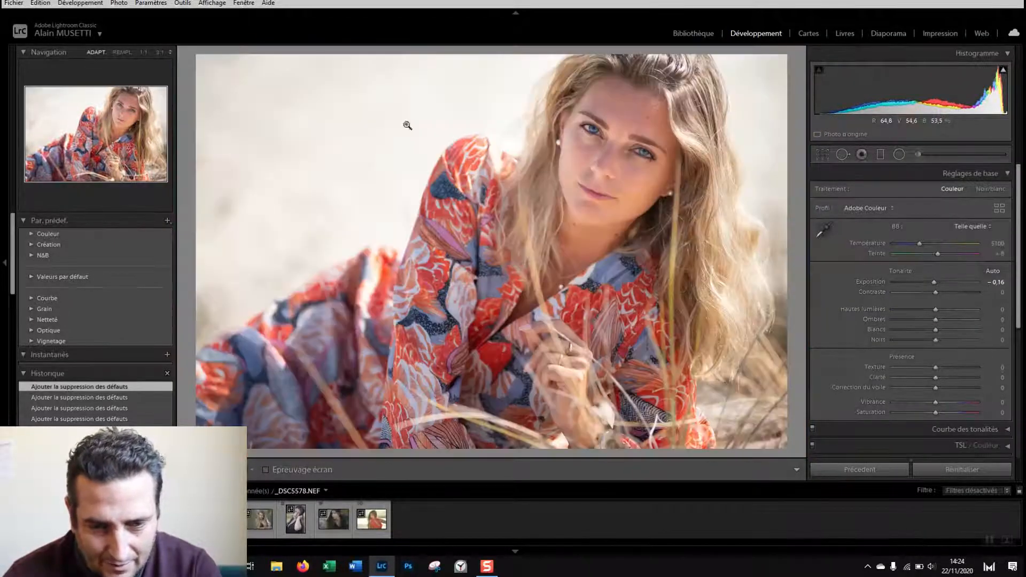
Paint a new adjustment brush mask with the Adoucir la peau effect over the face's skin, showing the mask overlay and hiding the edit pins.
{"action": "left_click", "coordinate": [918, 154]}
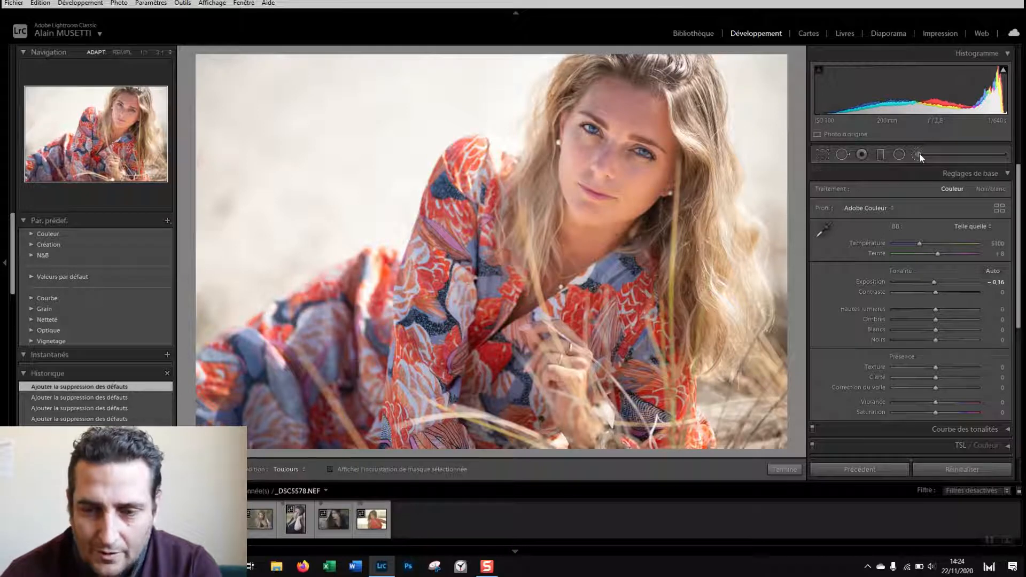
{"action": "left_click", "coordinate": [926, 192]}
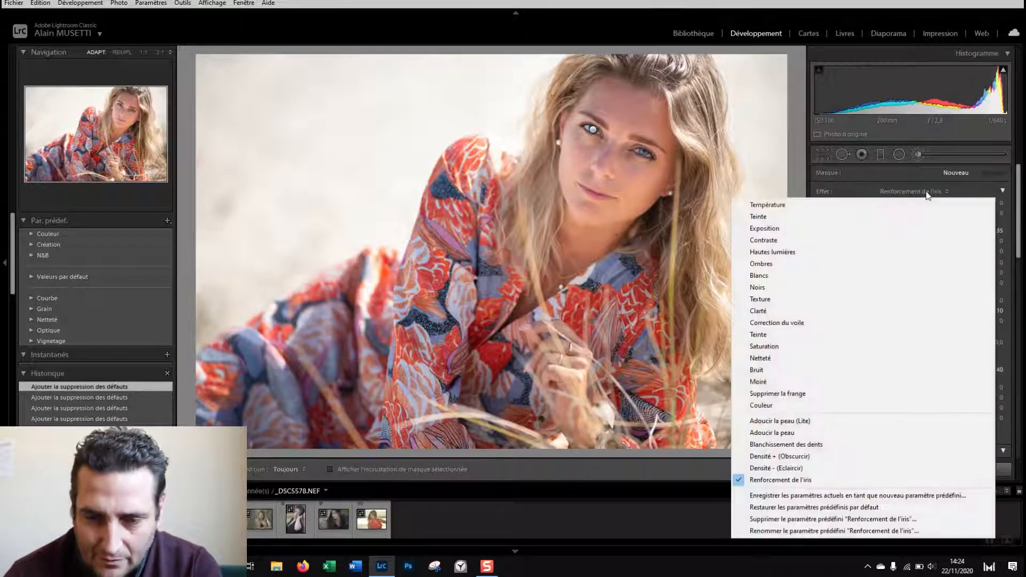
{"action": "left_click", "coordinate": [771, 432]}
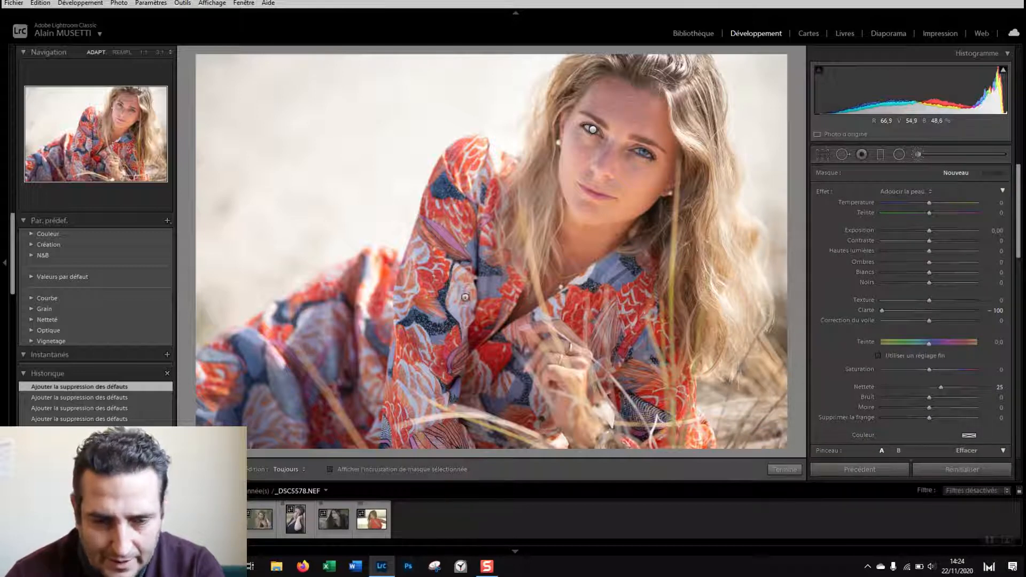
{"action": "left_click", "coordinate": [329, 470]}
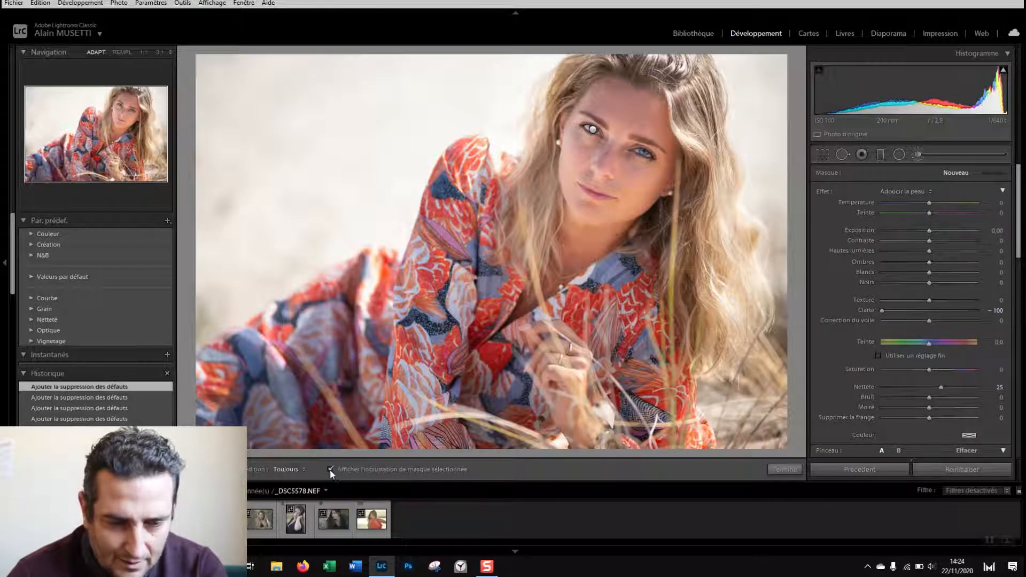
{"action": "key", "text": "h"}
{"action": "mouse_move", "coordinate": [623, 101]}
{"action": "left_mouse_down"}
{"action": "mouse_move", "coordinate": [586, 108]}
{"action": "mouse_move", "coordinate": [619, 96]}
{"action": "mouse_move", "coordinate": [626, 125]}
{"action": "mouse_move", "coordinate": [608, 154]}
{"action": "mouse_move", "coordinate": [641, 115]}
{"action": "mouse_move", "coordinate": [653, 131]}
{"action": "mouse_move", "coordinate": [656, 111]}
{"action": "mouse_move", "coordinate": [666, 156]}
{"action": "mouse_move", "coordinate": [619, 172]}
{"action": "mouse_move", "coordinate": [644, 173]}
{"action": "mouse_move", "coordinate": [564, 141]}
{"action": "mouse_move", "coordinate": [583, 144]}
{"action": "mouse_move", "coordinate": [573, 169]}
{"action": "mouse_move", "coordinate": [630, 172]}
{"action": "mouse_move", "coordinate": [590, 167]}
{"action": "mouse_move", "coordinate": [637, 191]}
{"action": "mouse_move", "coordinate": [596, 205]}
{"action": "mouse_move", "coordinate": [624, 210]}
{"action": "left_mouse_up"}
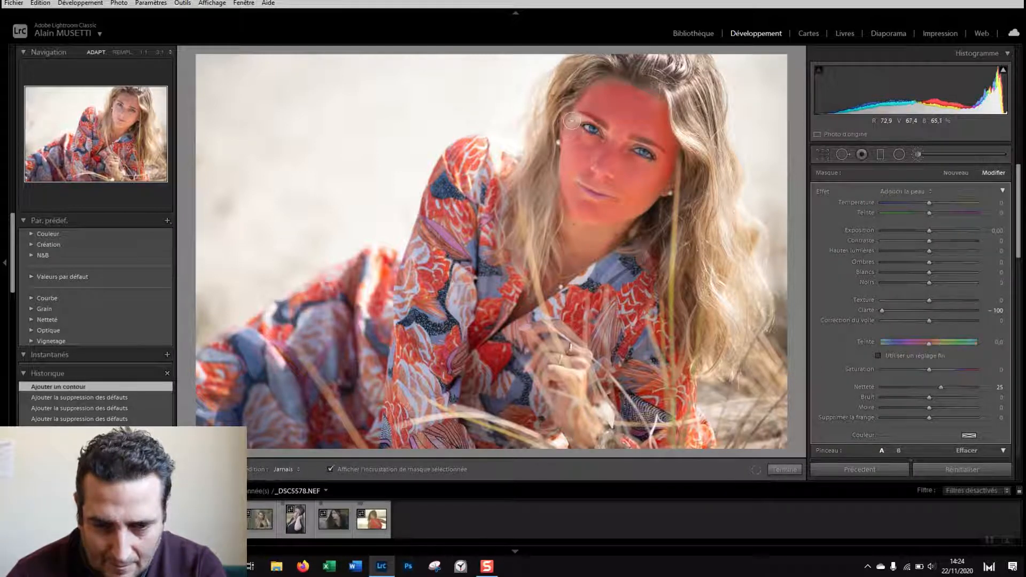
Hide the mask overlay and check the softened facial skin at 1:1 before returning to the whole photo.
{"action": "left_click", "coordinate": [330, 469]}
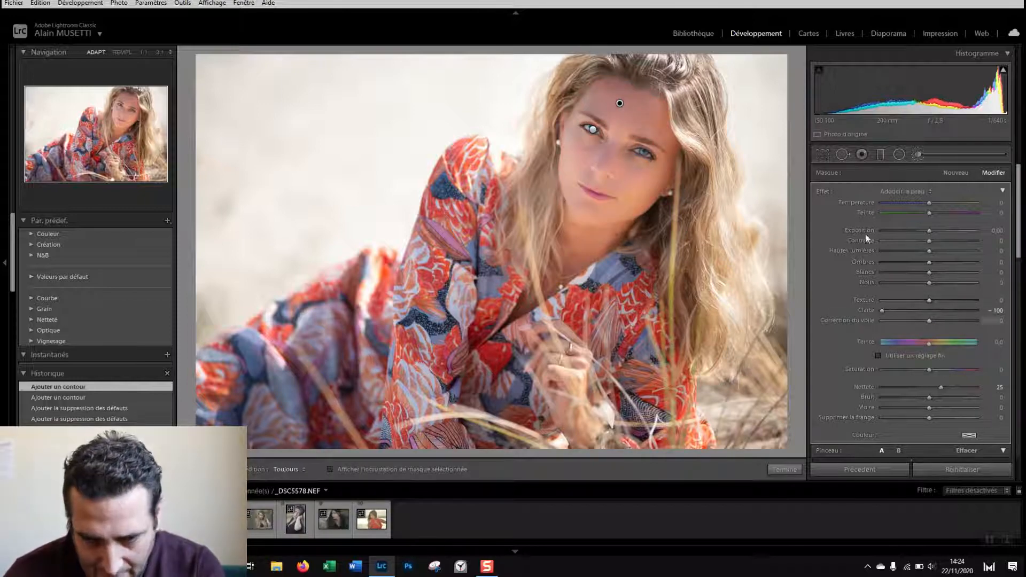
{"action": "left_click", "coordinate": [615, 161]}
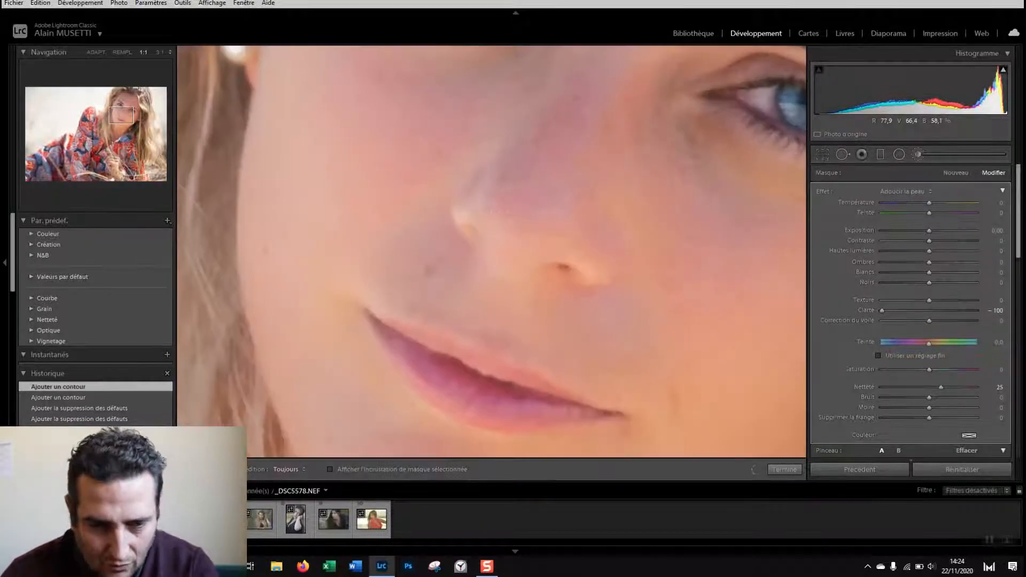
{"action": "left_click", "coordinate": [564, 204]}
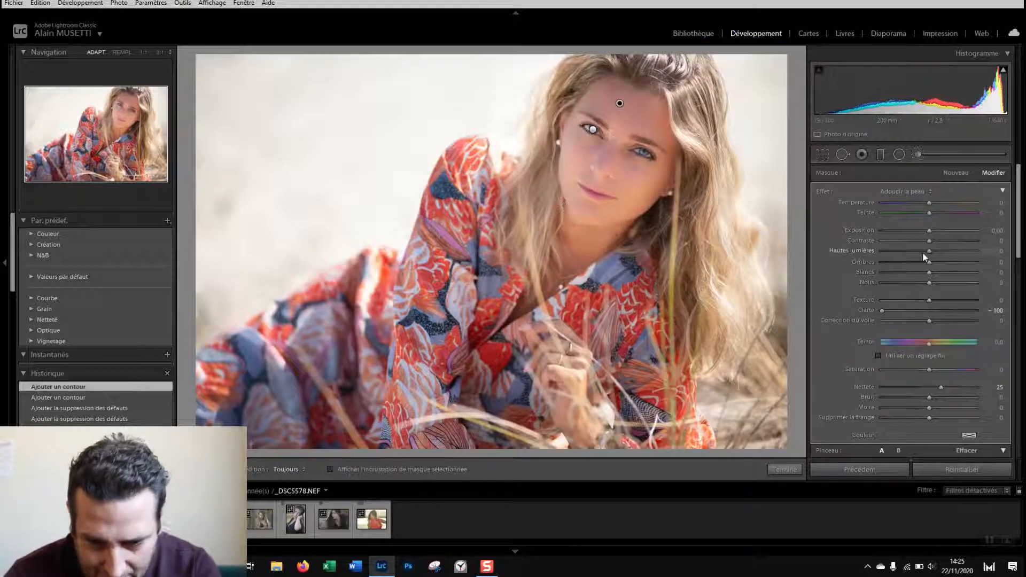
Set the skin-softening mask's Clarté to -38, Netteté to 9 and Contraste to -26.
{"action": "left_click_drag", "start_coordinate": [881, 315], "coordinate": [896, 312]}
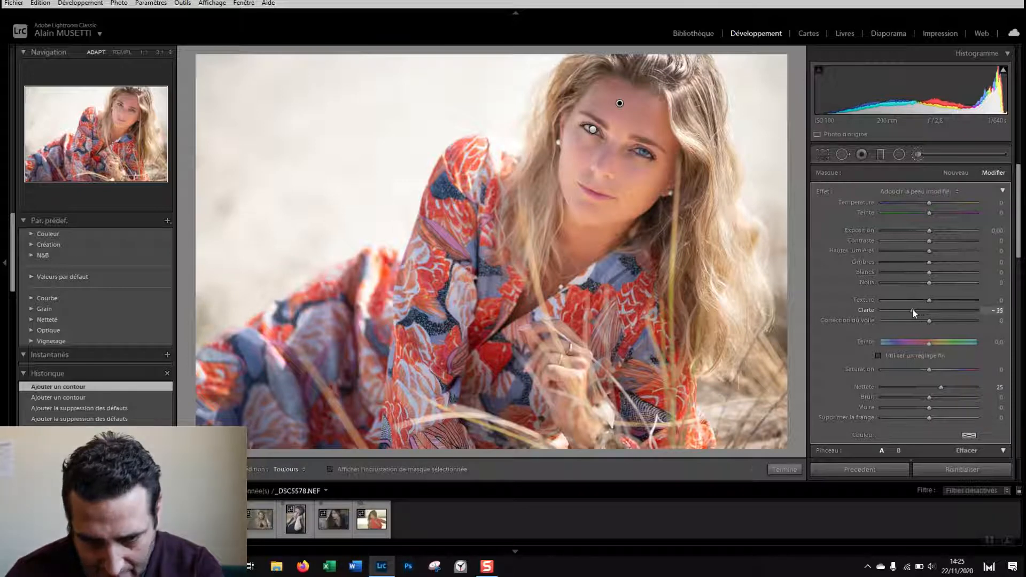
{"action": "left_click_drag", "start_coordinate": [911, 310], "coordinate": [910, 311]}
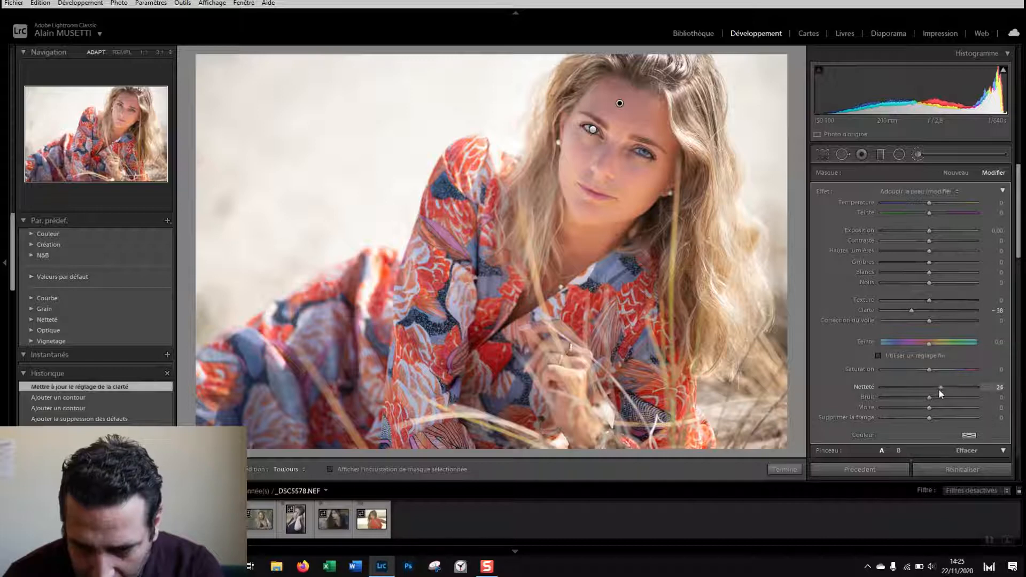
{"action": "left_click_drag", "start_coordinate": [932, 389], "coordinate": [930, 389]}
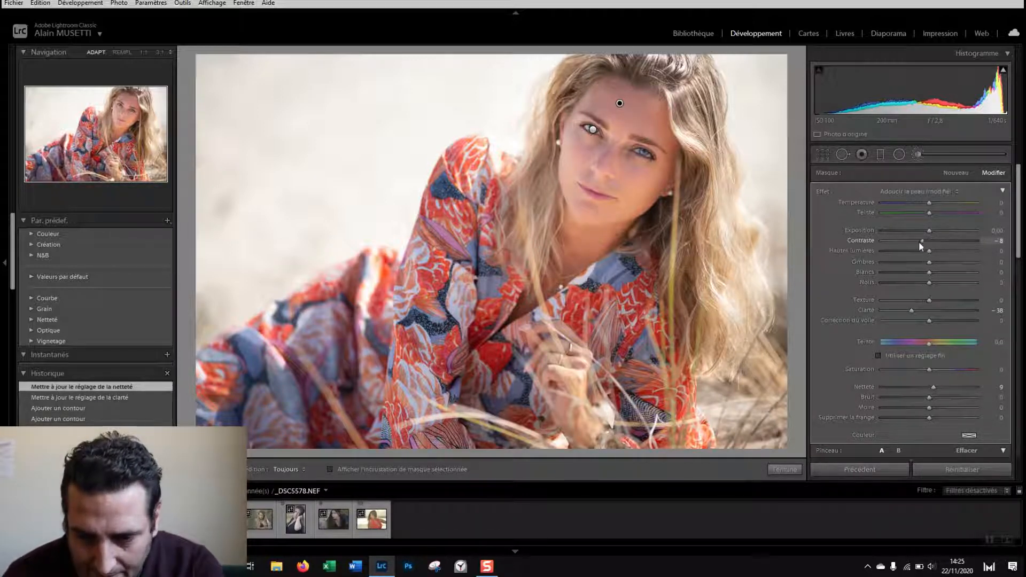
{"action": "left_click_drag", "start_coordinate": [915, 241], "coordinate": [915, 241]}
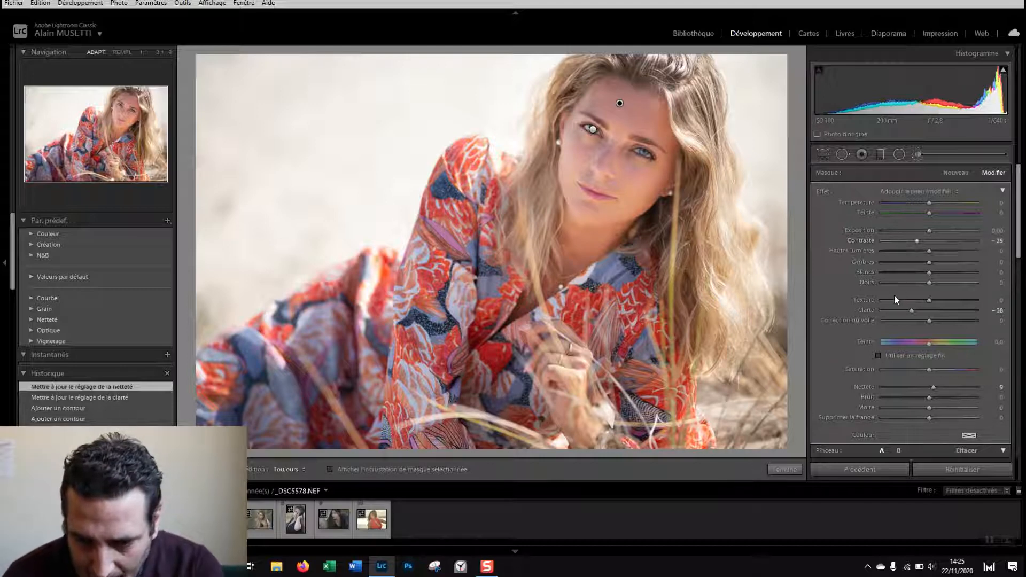
Finish the brush adjustment, compare the photo before and after side by side, and return to the single view.
{"action": "scroll", "coordinate": [893, 295], "scroll_direction": "down", "scroll_amount": 3}
{"action": "scroll", "coordinate": [894, 295], "scroll_direction": "up", "scroll_amount": 2}
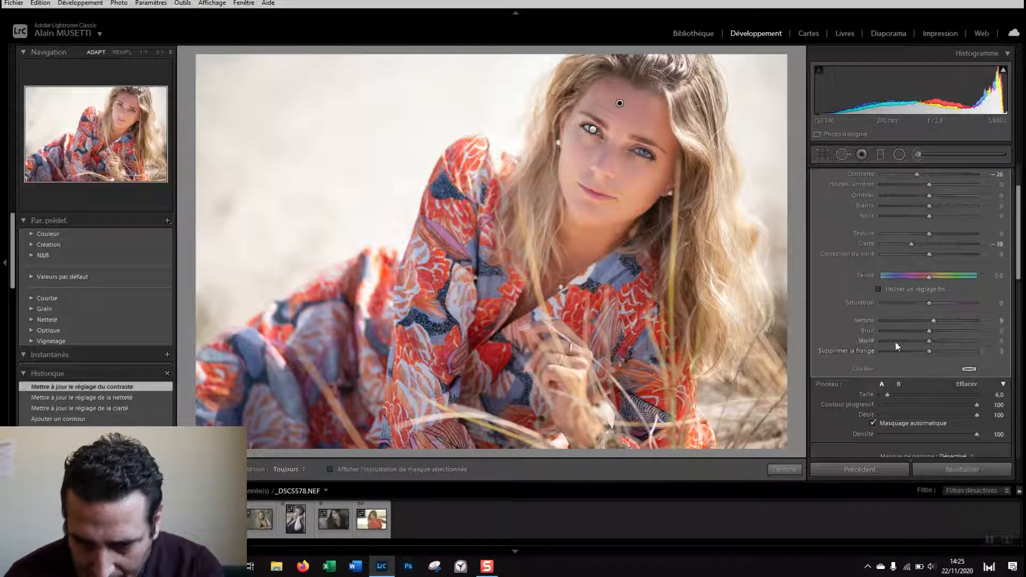
{"action": "left_click", "coordinate": [778, 469]}
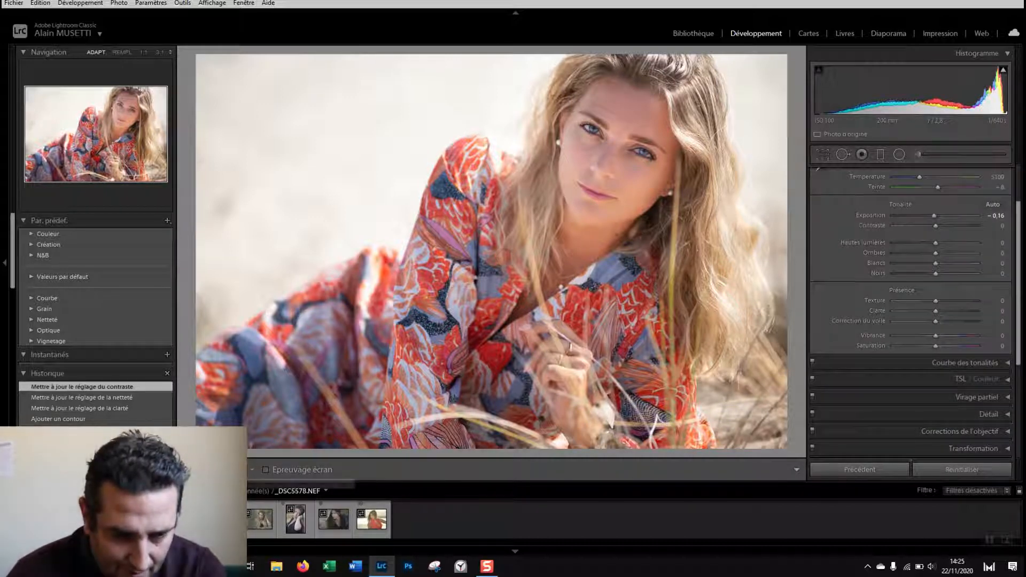
{"action": "left_click", "coordinate": [240, 469]}
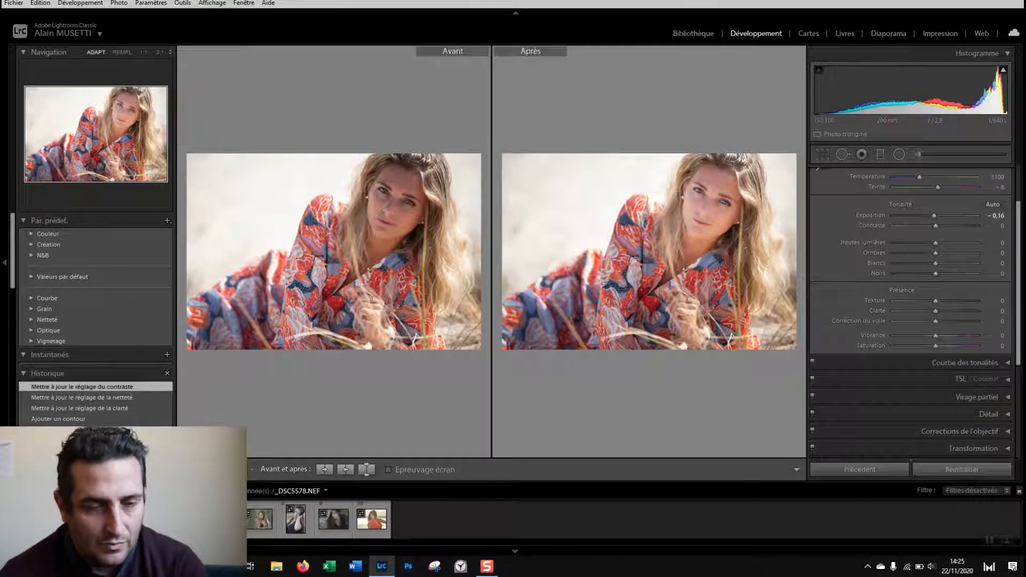
{"action": "key", "text": "y"}
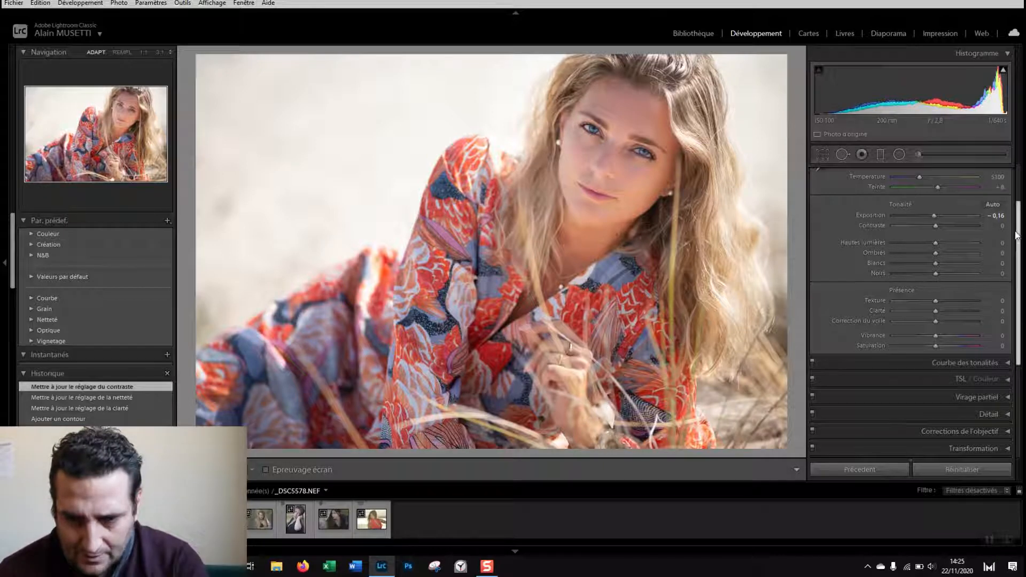
Set the whole photo's Température to 6140 and Vibrance to -26 in the basic adjustments.
{"action": "scroll", "coordinate": [940, 272], "scroll_direction": "up", "scroll_amount": 2}
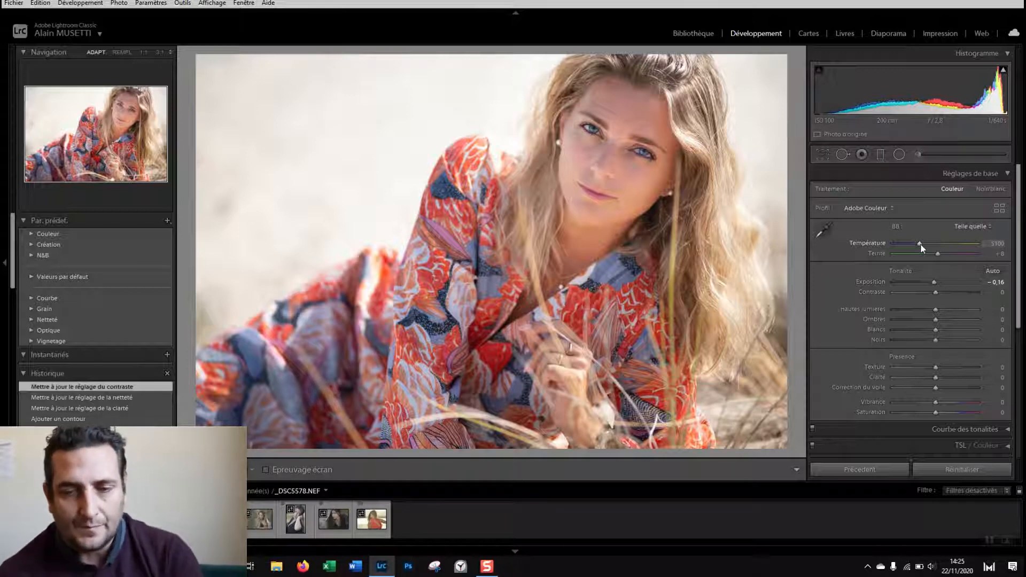
{"action": "left_click_drag", "start_coordinate": [920, 242], "coordinate": [928, 247]}
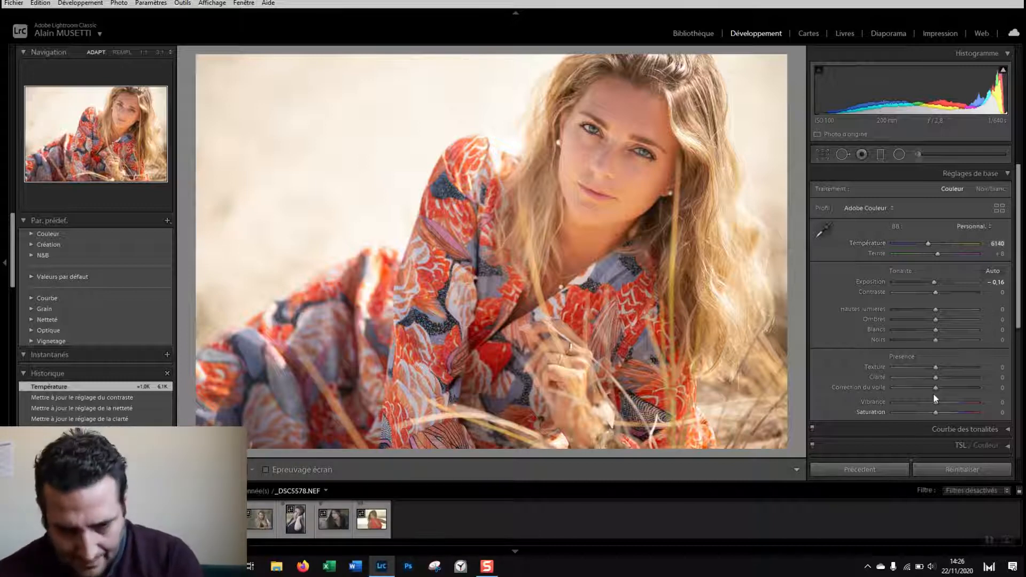
{"action": "scroll", "coordinate": [896, 386], "scroll_direction": "down", "scroll_amount": 1}
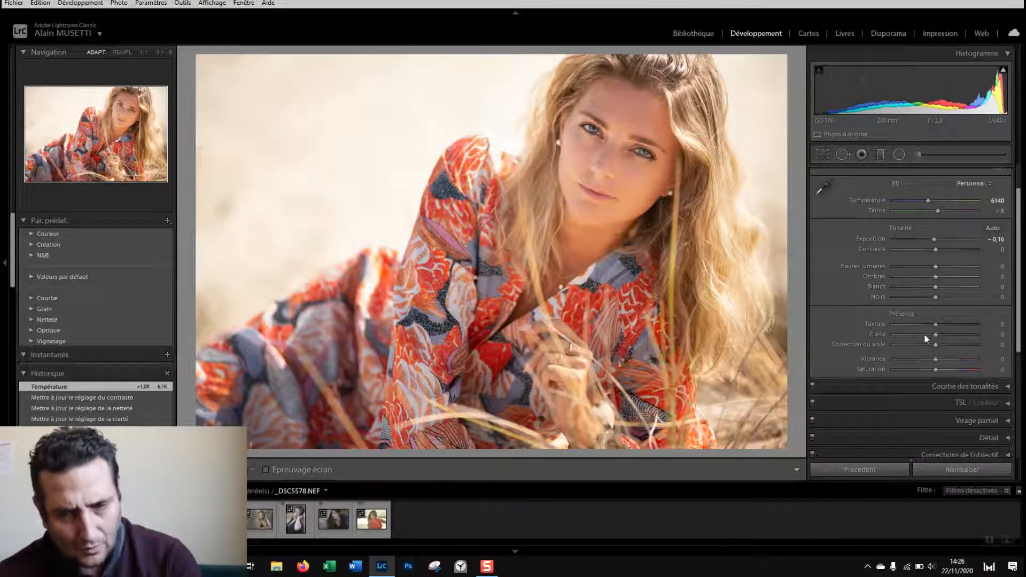
{"action": "left_click_drag", "start_coordinate": [929, 360], "coordinate": [921, 360]}
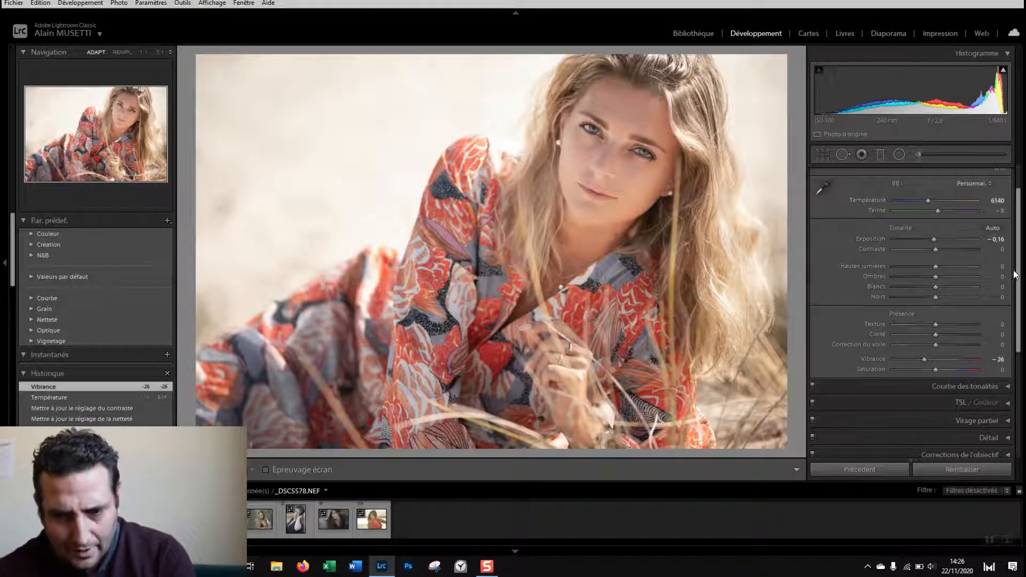
{"action": "scroll", "coordinate": [908, 177], "scroll_direction": "up", "scroll_amount": 2}
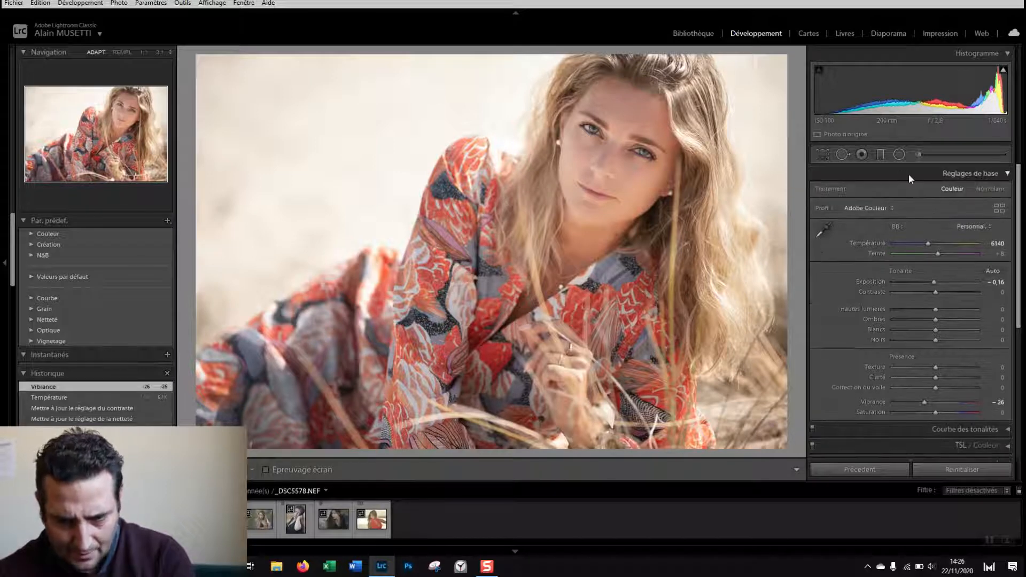
Draw a radial filter around the woman and rotate, resize and reposition its ellipse to slant along her head and body.
{"action": "left_click", "coordinate": [905, 155]}
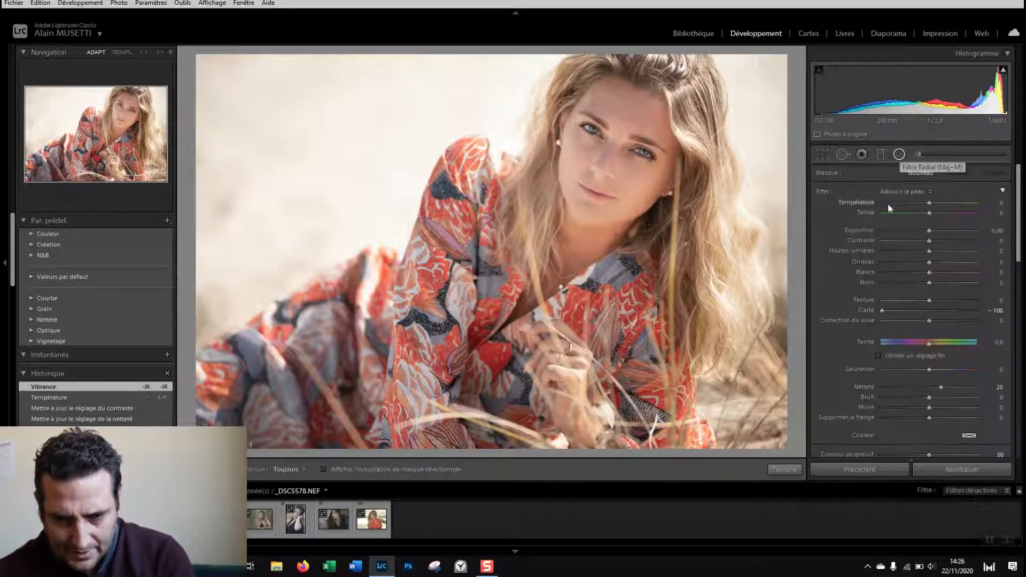
{"action": "scroll", "coordinate": [892, 353], "scroll_direction": "down", "scroll_amount": 3}
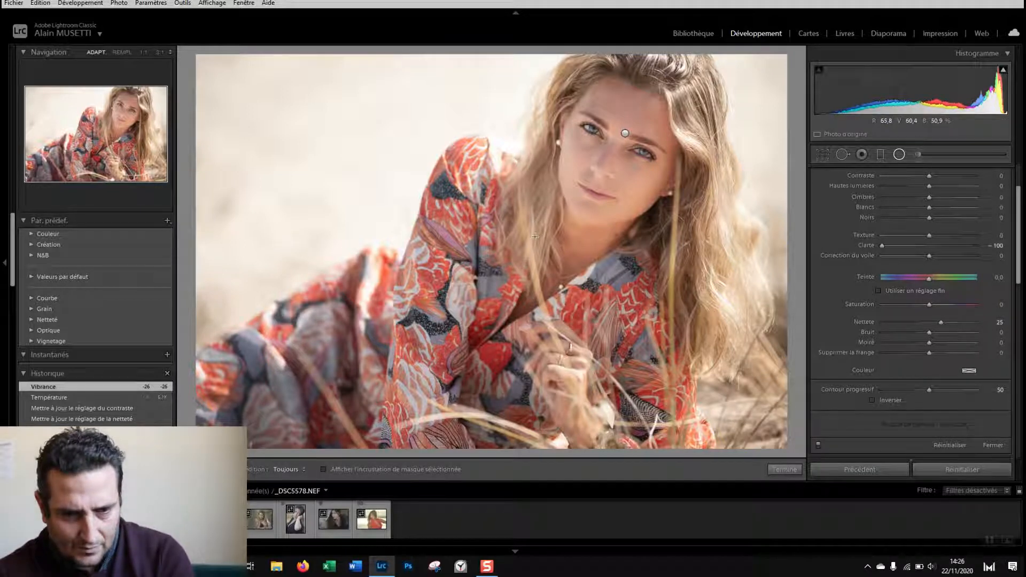
{"action": "left_click_drag", "start_coordinate": [529, 243], "coordinate": [308, 416]}
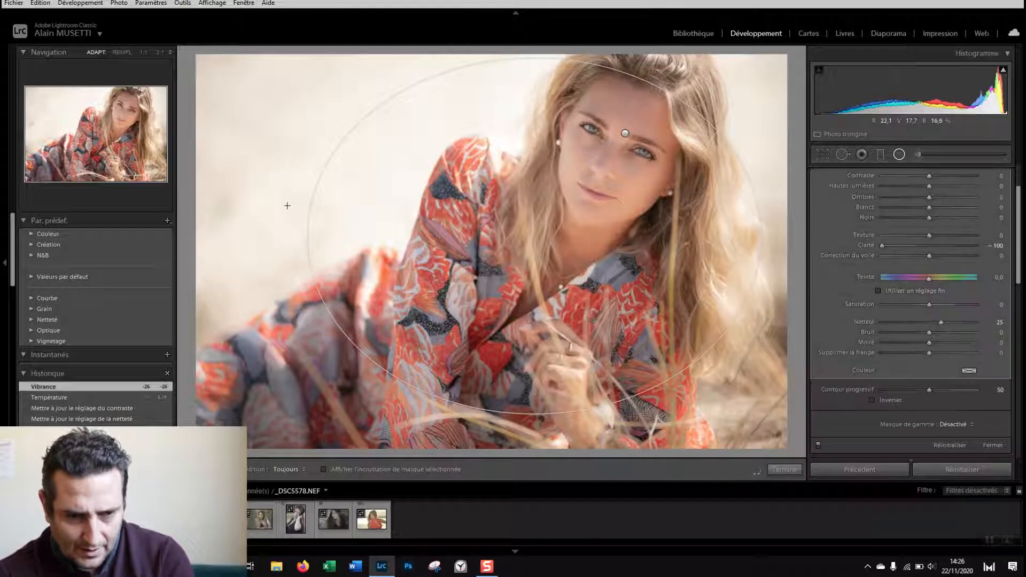
{"action": "left_click_drag", "start_coordinate": [320, 163], "coordinate": [319, 238]}
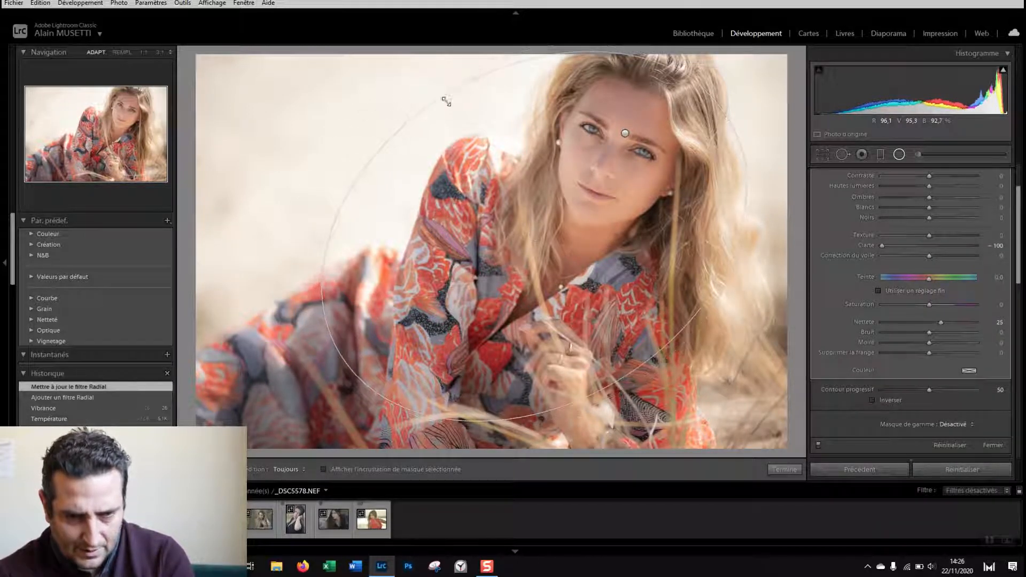
{"action": "left_click_drag", "start_coordinate": [441, 101], "coordinate": [469, 149]}
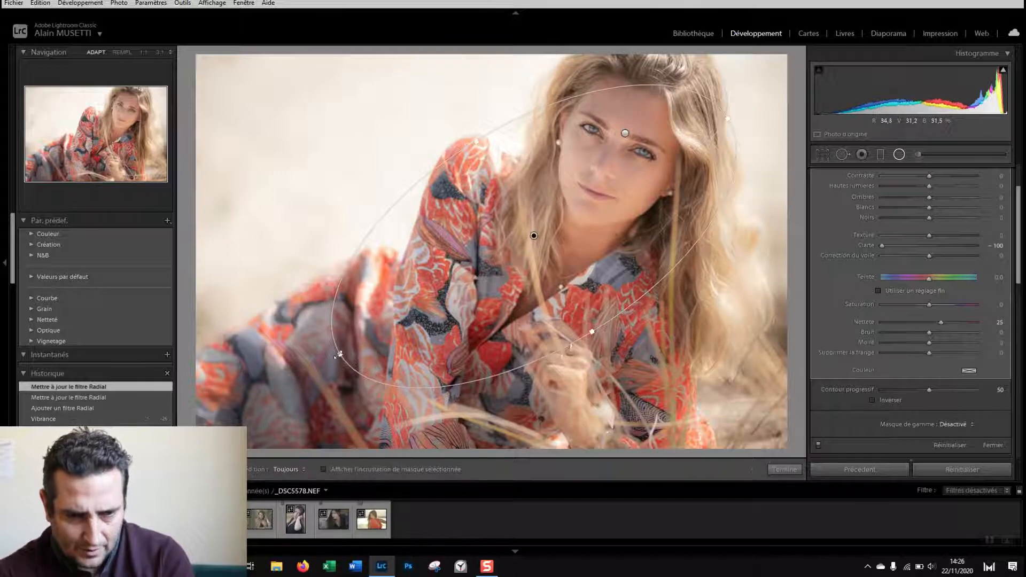
{"action": "left_click_drag", "start_coordinate": [338, 357], "coordinate": [296, 381]}
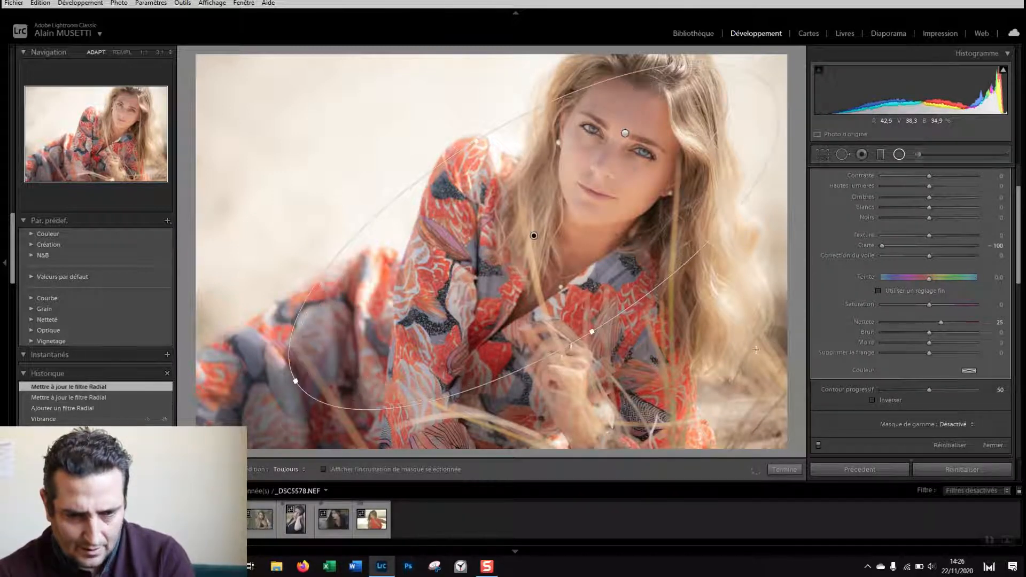
{"action": "left_click_drag", "start_coordinate": [742, 211], "coordinate": [747, 186]}
{"action": "left_click_drag", "start_coordinate": [604, 322], "coordinate": [618, 360]}
{"action": "left_click_drag", "start_coordinate": [535, 237], "coordinate": [535, 259]}
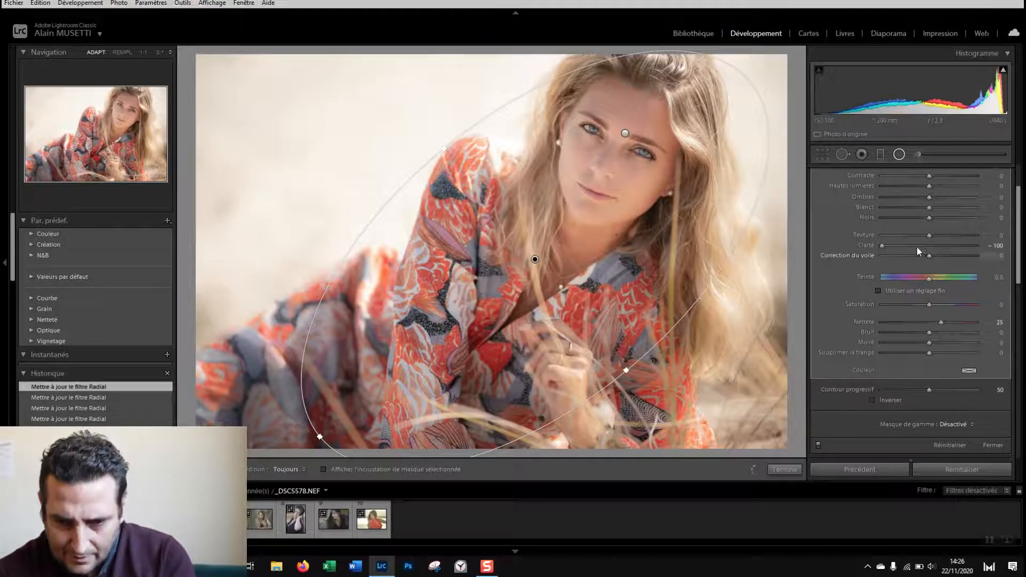
Set the radial filter's Contraste to 34, Exposition to -1,00, Correction du voile to 13, Clarté to 8, Netteté to 35 and Supprimer la frange to -34.
{"action": "scroll", "coordinate": [940, 240], "scroll_direction": "up", "scroll_amount": 3}
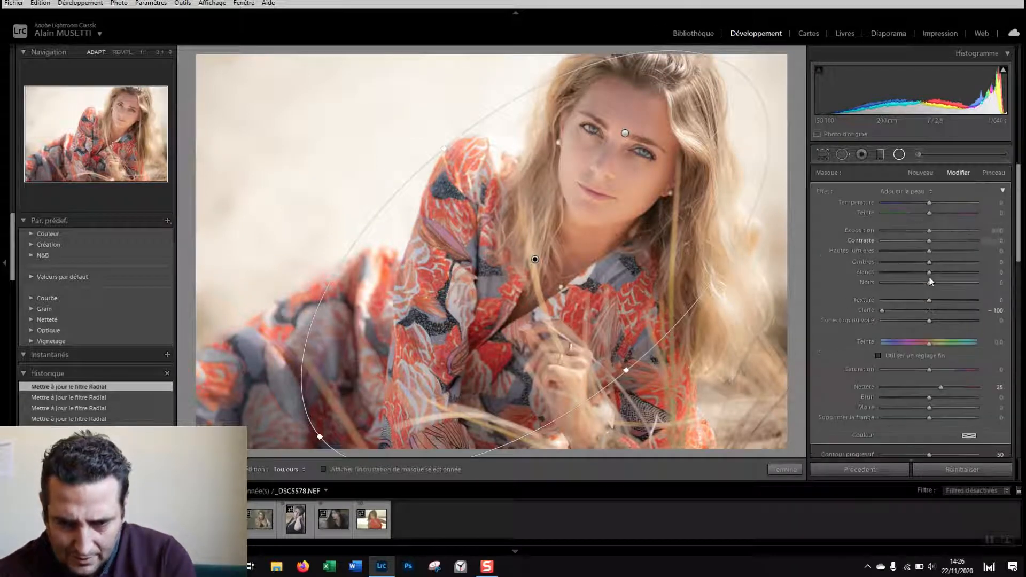
{"action": "mouse_move", "coordinate": [930, 242]}
{"action": "left_mouse_down"}
{"action": "mouse_move", "coordinate": [945, 240]}
{"action": "mouse_move", "coordinate": [903, 230]}
{"action": "mouse_move", "coordinate": [915, 231]}
{"action": "left_mouse_up"}
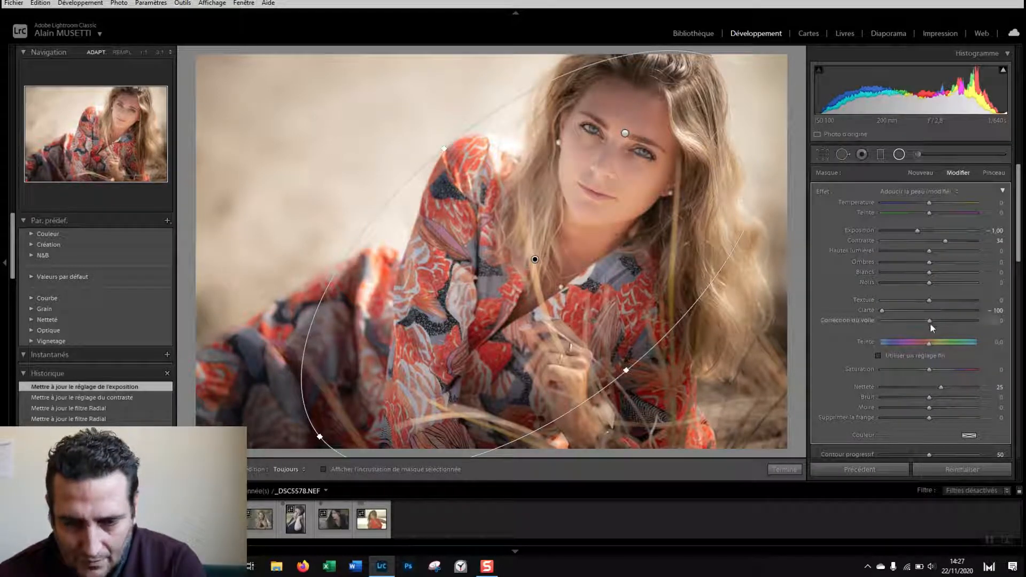
{"action": "mouse_move", "coordinate": [933, 323]}
{"action": "left_mouse_down"}
{"action": "mouse_move", "coordinate": [886, 311]}
{"action": "mouse_move", "coordinate": [927, 311]}
{"action": "left_mouse_up"}
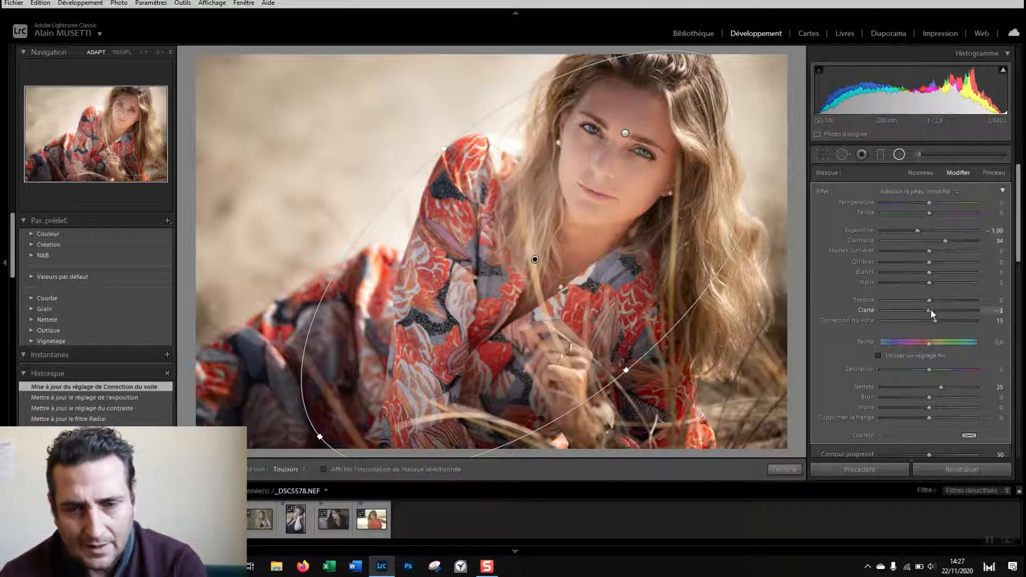
{"action": "left_click_drag", "start_coordinate": [930, 309], "coordinate": [933, 310]}
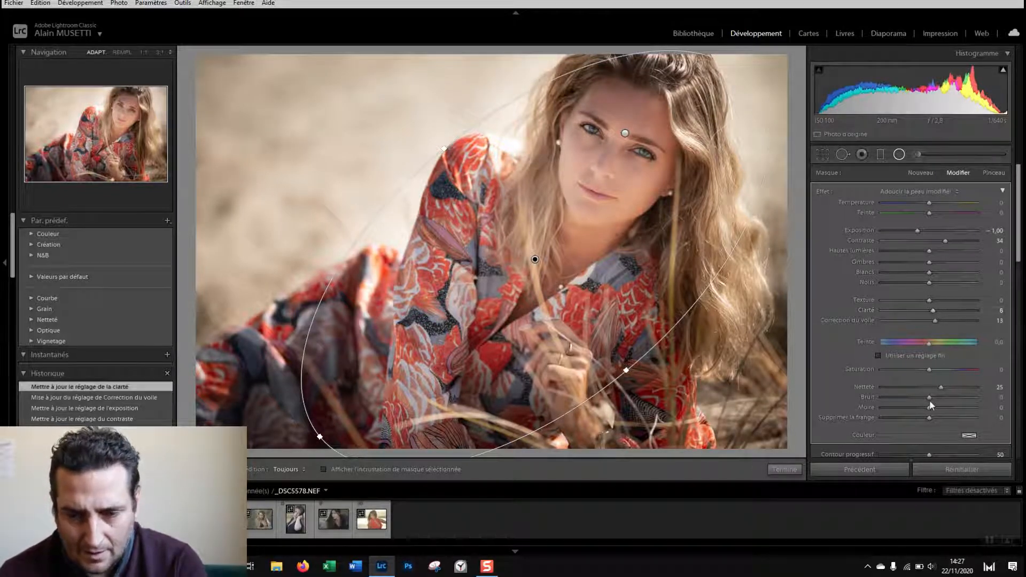
{"action": "left_click_drag", "start_coordinate": [945, 388], "coordinate": [909, 416]}
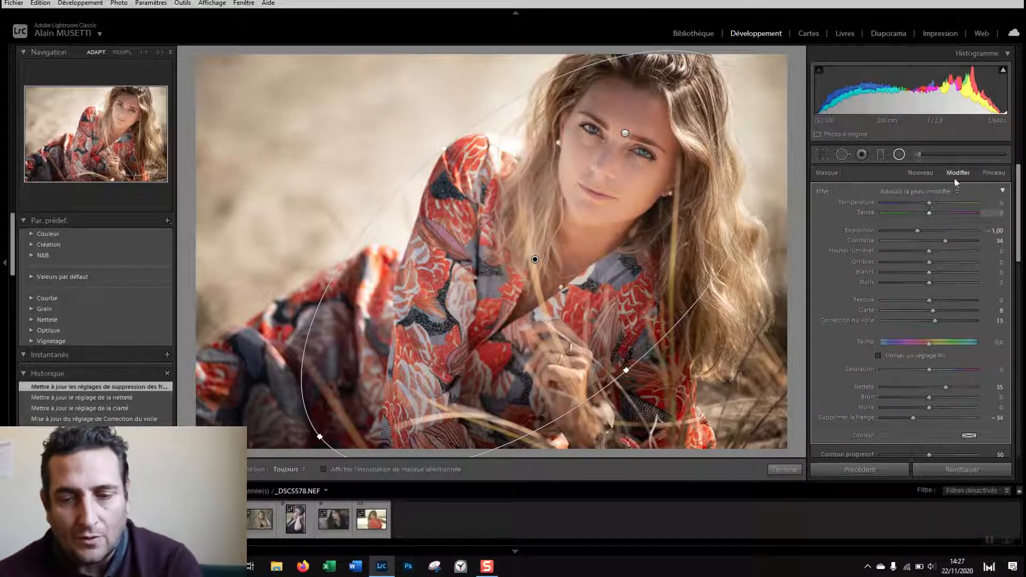
Try a cooler and a warmer Température on the radial filter, and settle on 2.
{"action": "left_click_drag", "start_coordinate": [928, 203], "coordinate": [898, 204]}
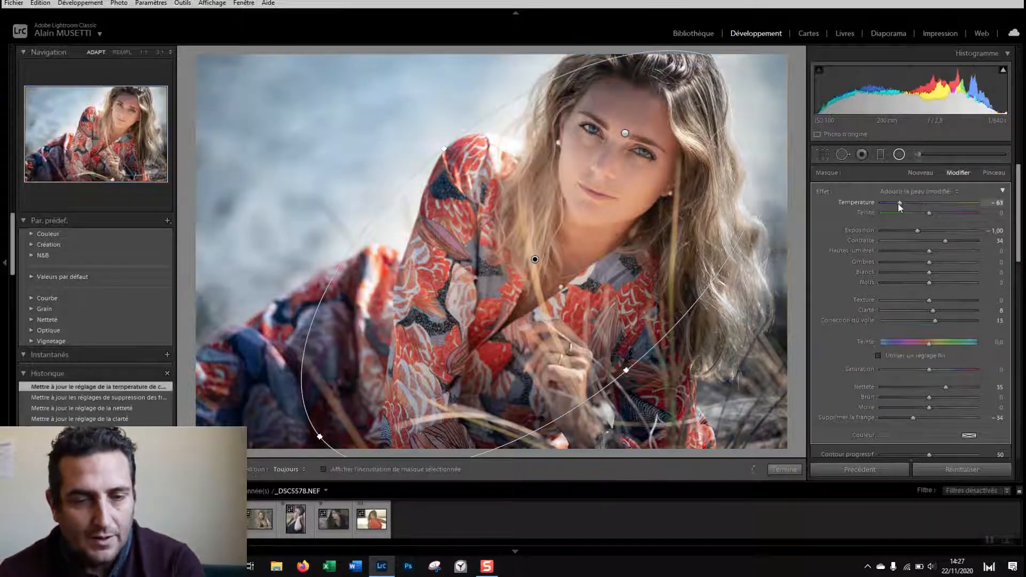
{"action": "left_click_drag", "start_coordinate": [899, 203], "coordinate": [947, 203]}
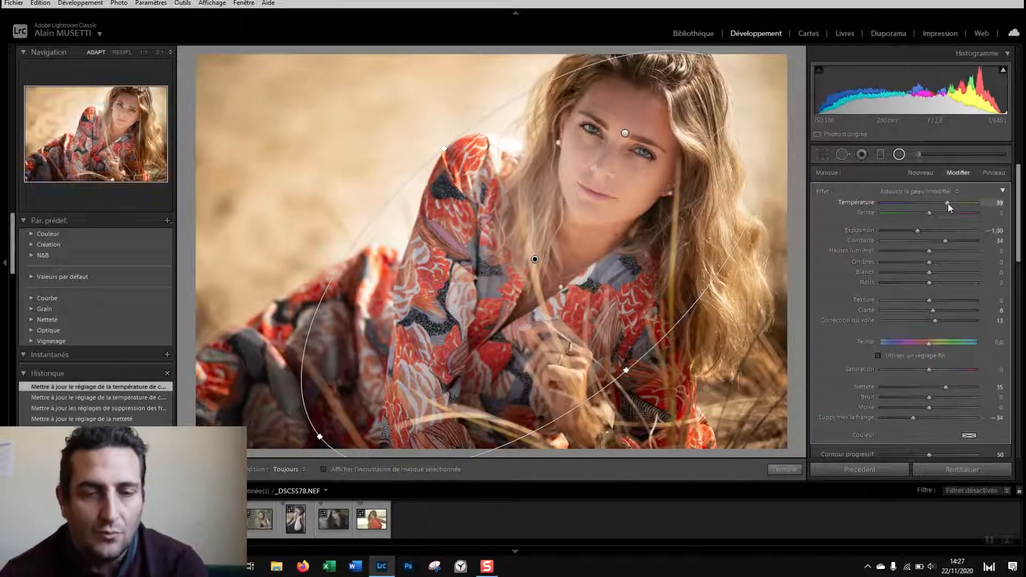
{"action": "left_click_drag", "start_coordinate": [943, 204], "coordinate": [931, 204]}
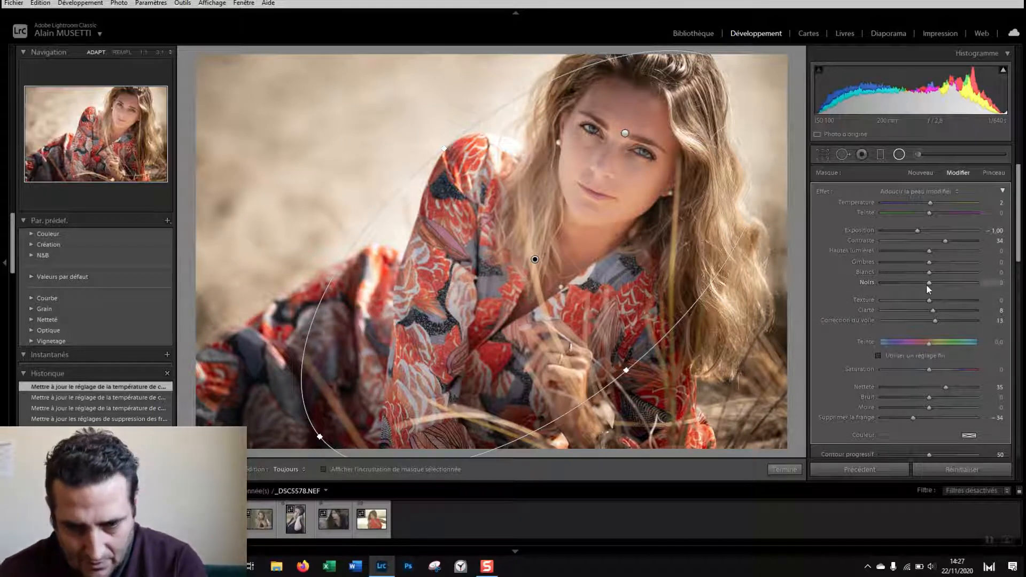
Set the radial filter's Noirs to -38 and Ombres to -23, shift its ellipse up towards the face, and finish the filter.
{"action": "left_click_drag", "start_coordinate": [921, 284], "coordinate": [908, 284]}
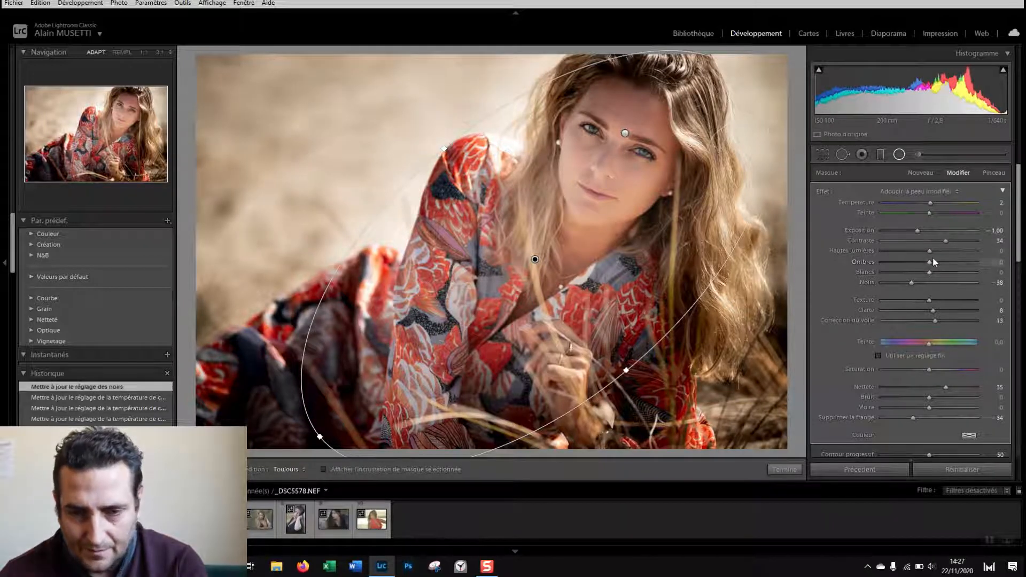
{"action": "left_click_drag", "start_coordinate": [925, 261], "coordinate": [919, 261]}
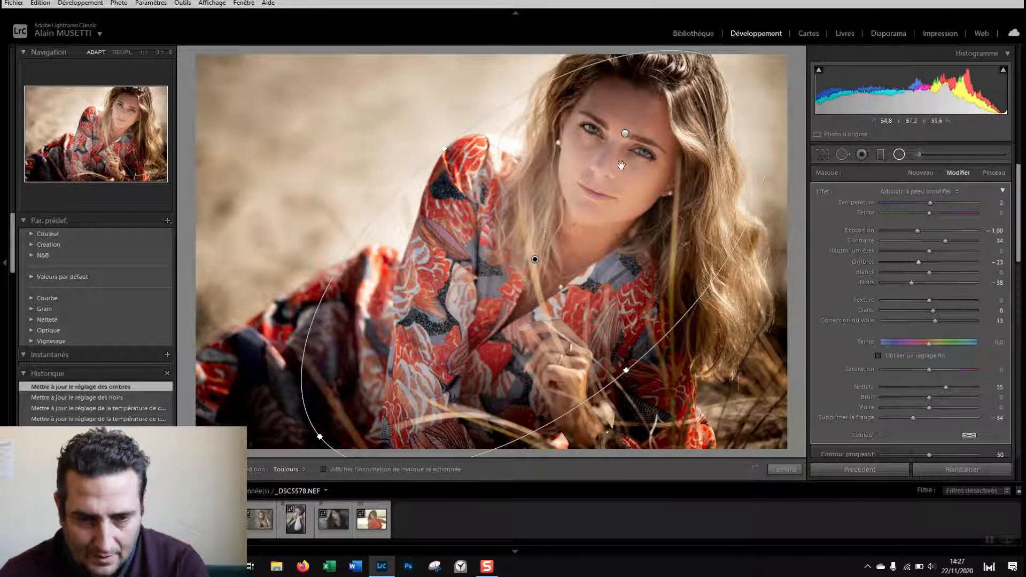
{"action": "left_click_drag", "start_coordinate": [536, 259], "coordinate": [558, 229]}
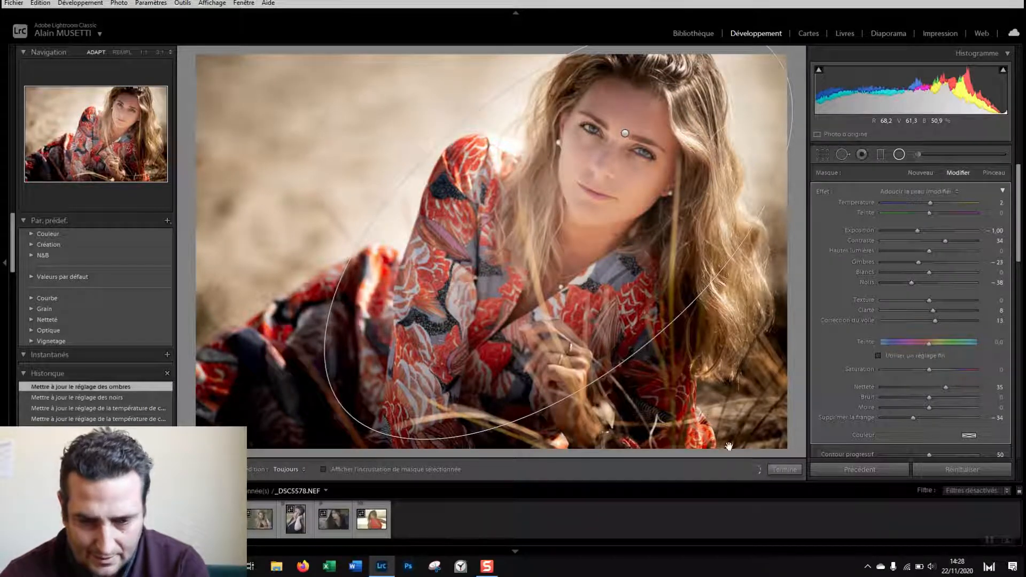
{"action": "left_click", "coordinate": [781, 470]}
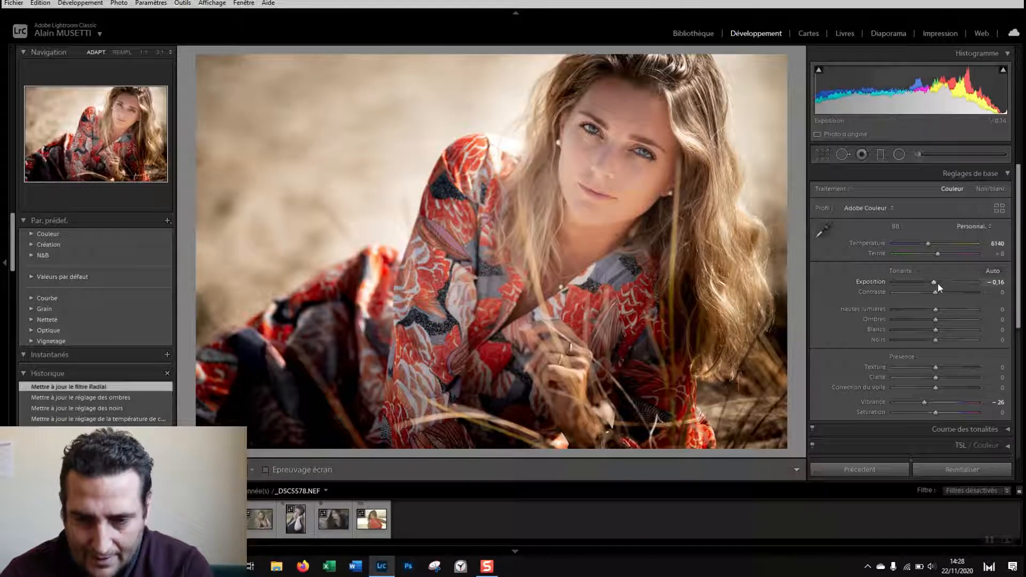
Set the whole photo's Exposition to +0,35 and show the before and after versions side by side.
{"action": "left_click_drag", "start_coordinate": [937, 282], "coordinate": [938, 283]}
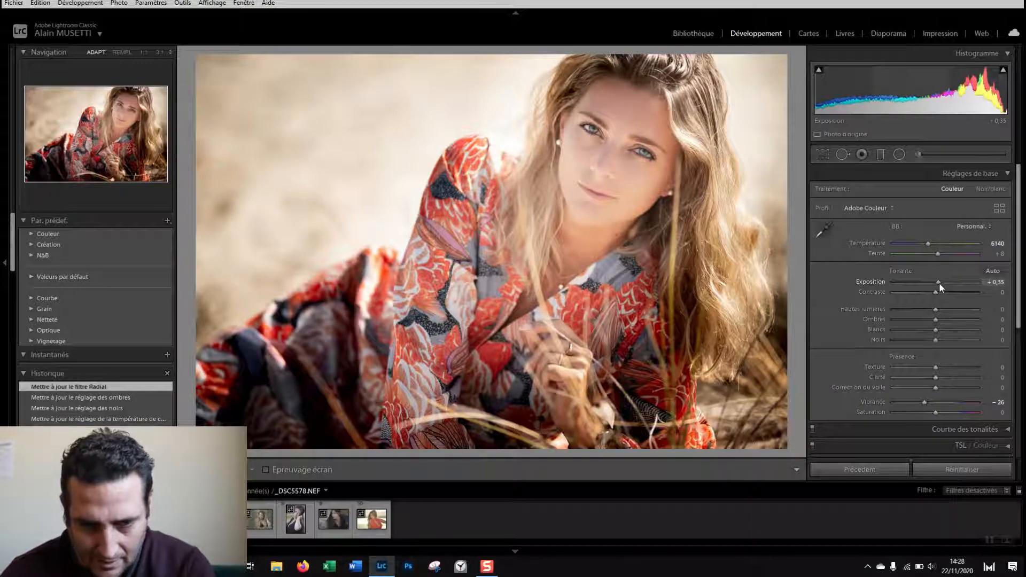
{"action": "left_click", "coordinate": [508, 137]}
{"action": "left_click", "coordinate": [510, 136]}
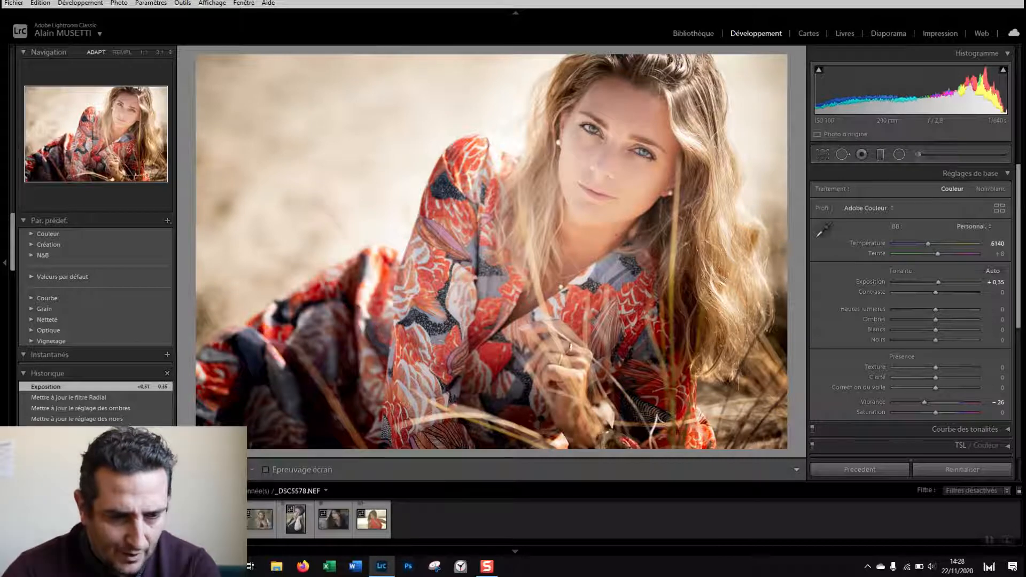
{"action": "left_click", "coordinate": [247, 470]}
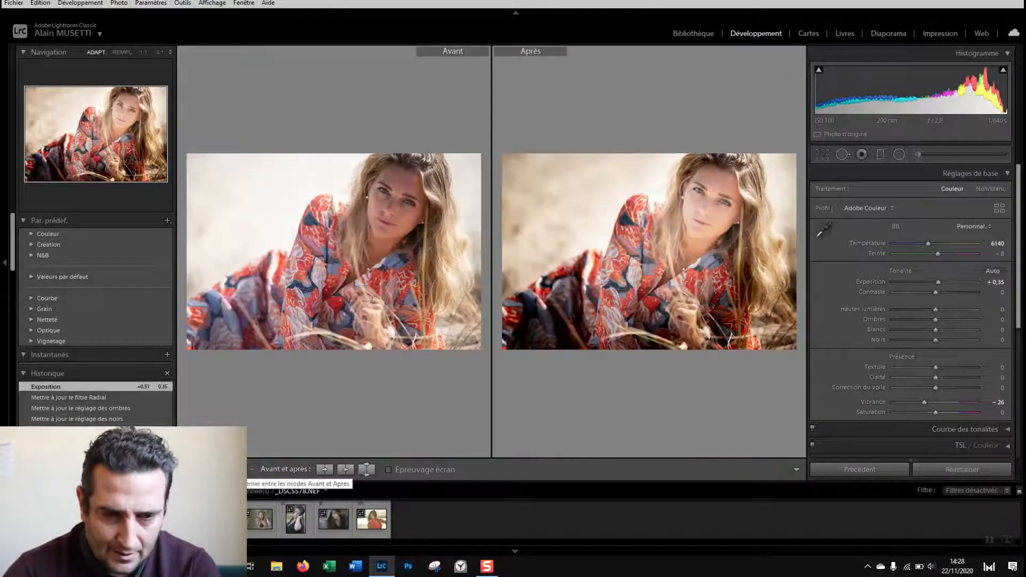